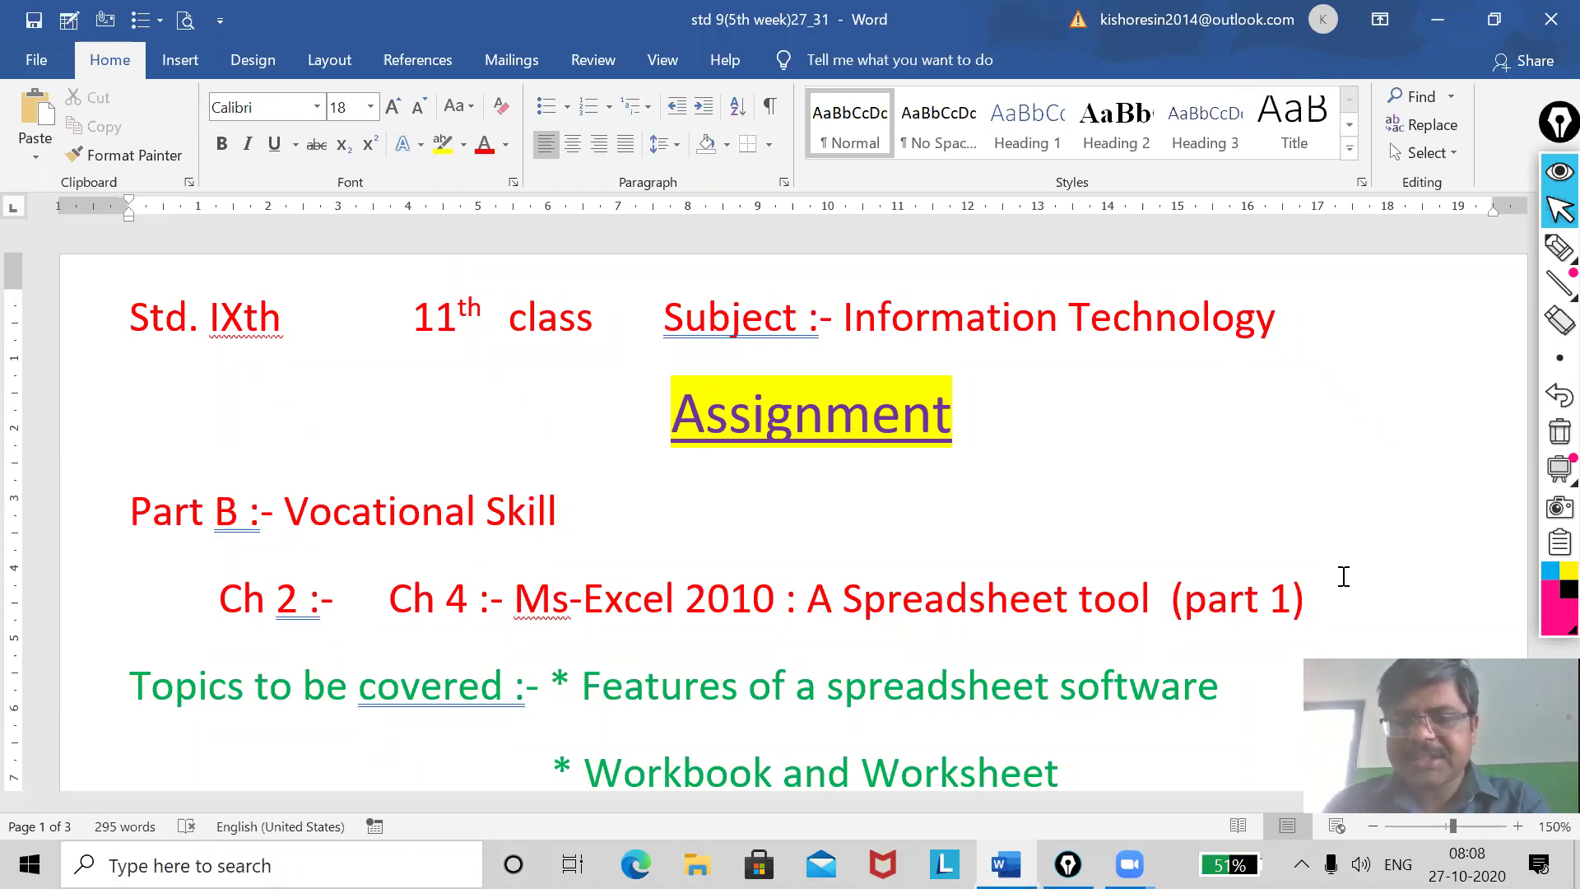
Scroll the Word lesson notes down to the Excel chapter's topics-to-be-covered list.
left_click(1311, 511)
scroll(1312, 512, "down", 3)
scroll(1314, 512, "down", 1)
Tick the first four topics in pink ink, from spreadsheet features to Components of Ms-Excel 2010 Window.
mouse_move(1559, 247)
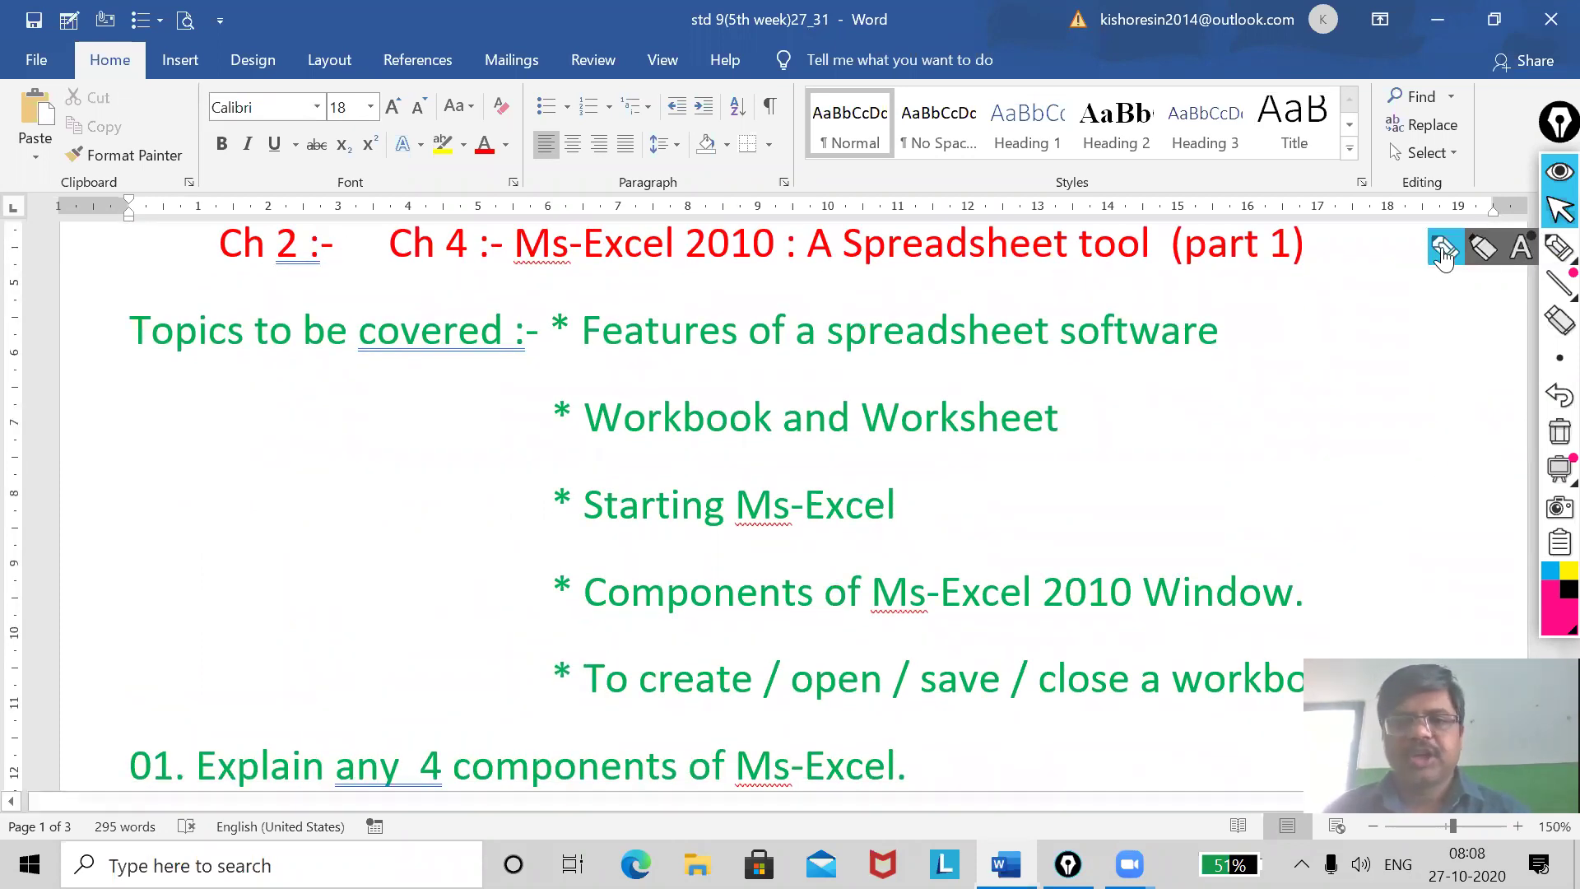
left_click(1445, 249)
left_click_drag(1057, 359, 1336, 310)
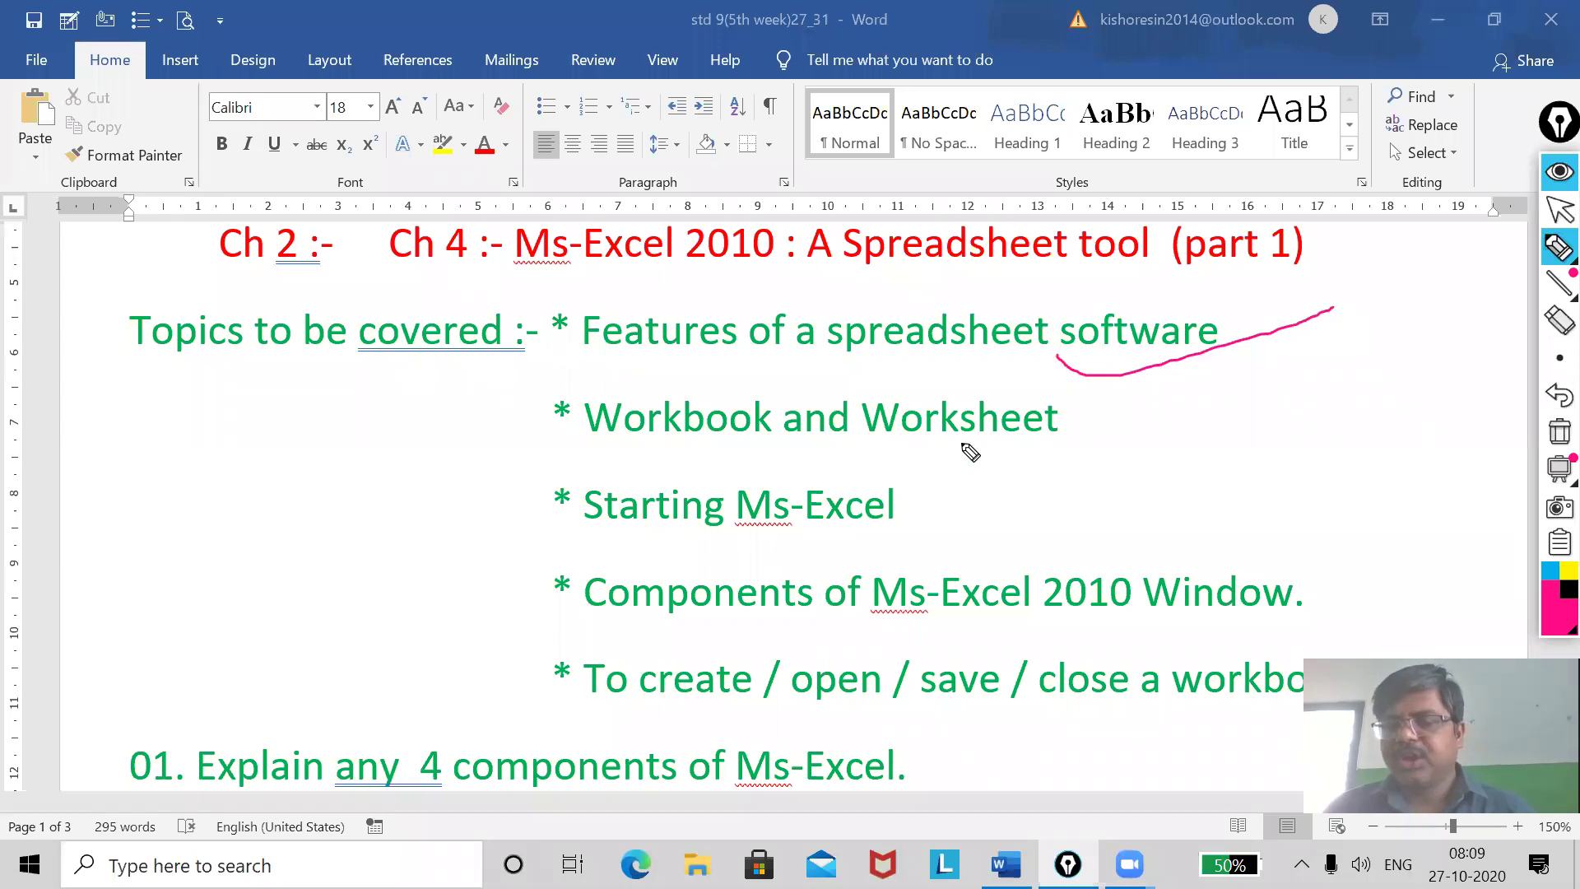
mouse_move(961, 444)
left_mouse_down()
mouse_move(1090, 421)
mouse_move(1157, 387)
left_mouse_up()
mouse_move(803, 543)
left_mouse_down()
mouse_move(821, 555)
mouse_move(980, 492)
left_mouse_up()
mouse_move(987, 635)
left_mouse_down()
mouse_move(1014, 649)
mouse_move(1176, 557)
left_mouse_up()
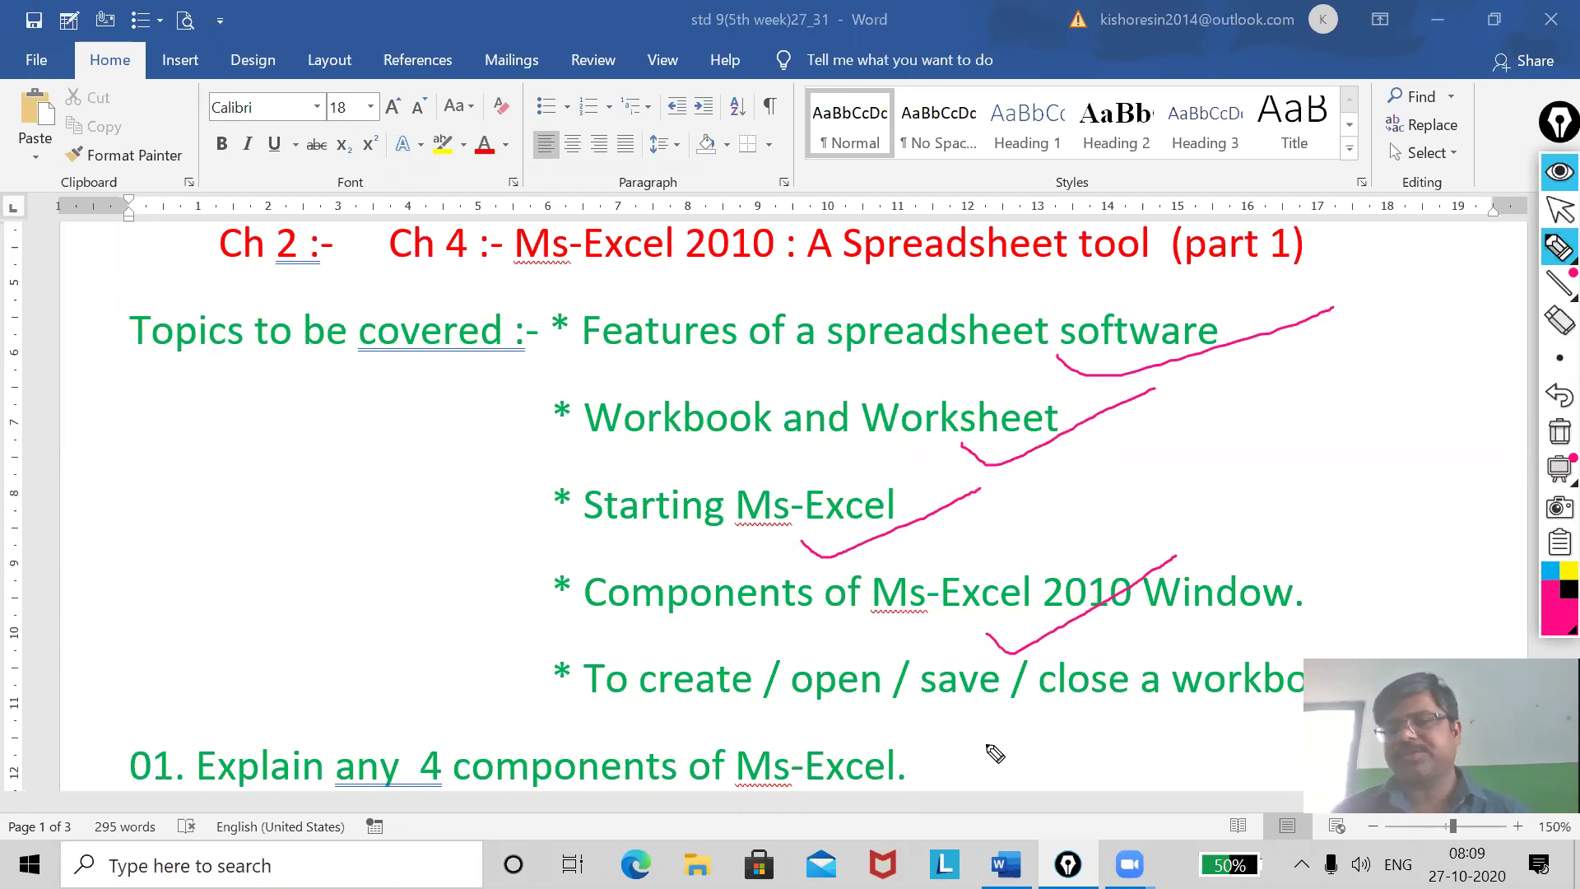
Circle 'Features of a spreadsheet software' in pink ink.
left_click(1559, 246)
mouse_move(594, 360)
left_mouse_down()
mouse_move(1122, 378)
mouse_move(1244, 327)
mouse_move(594, 294)
mouse_move(558, 333)
left_mouse_up()
mouse_move(1550, 375)
left_click(1560, 210)
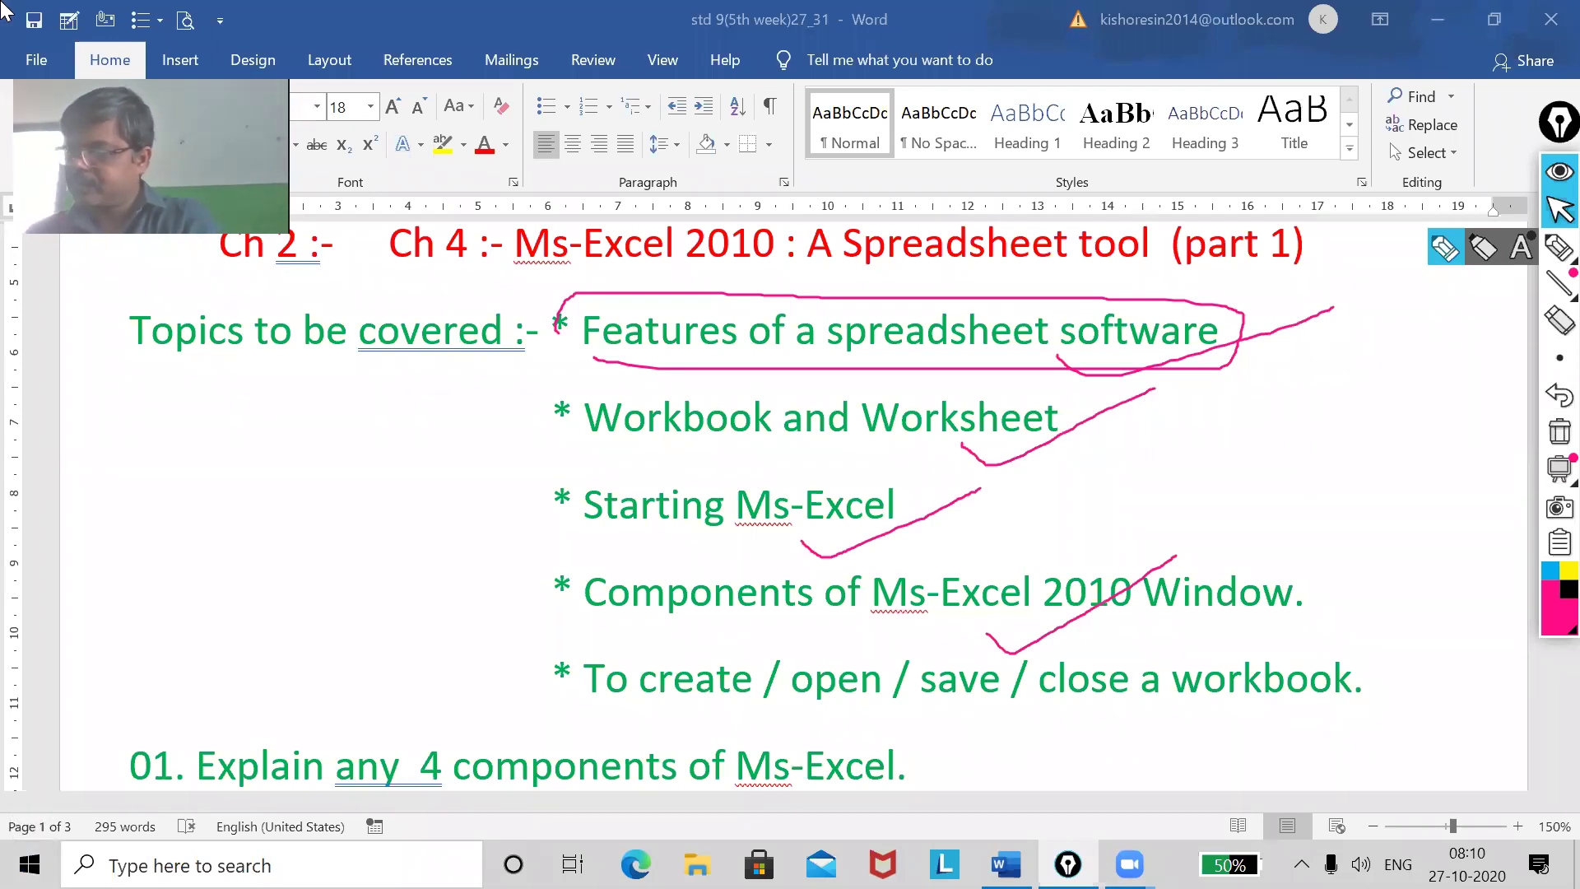
Handwrite 'Sum' in pink ink left of the topics, circled with an arrow.
left_click(1554, 244)
left_click_drag(165, 410, 144, 487)
mouse_move(194, 431)
left_mouse_down()
mouse_move(215, 449)
mouse_move(296, 404)
mouse_move(296, 451)
left_mouse_up()
mouse_move(131, 487)
left_mouse_down()
mouse_move(275, 487)
mouse_move(331, 435)
mouse_move(88, 434)
mouse_move(159, 483)
mouse_move(102, 558)
mouse_move(158, 557)
left_mouse_up()
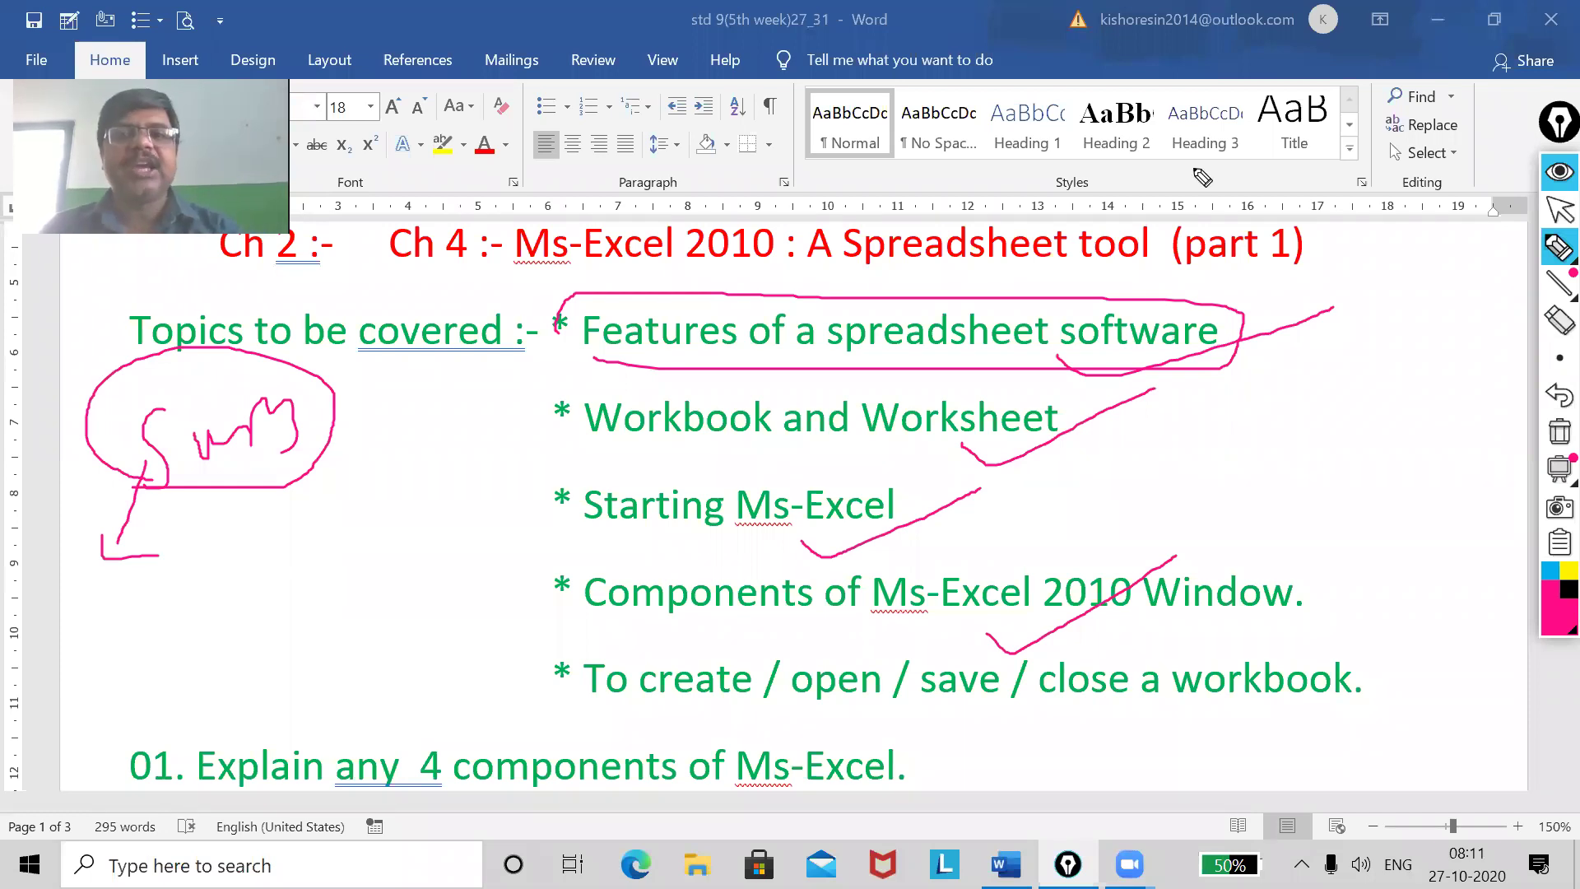
Launch Excel from the taskbar search, clear the ink annotations, and create a blank workbook.
left_click(1559, 209)
left_click(271, 864)
type("excel")
key("Escape")
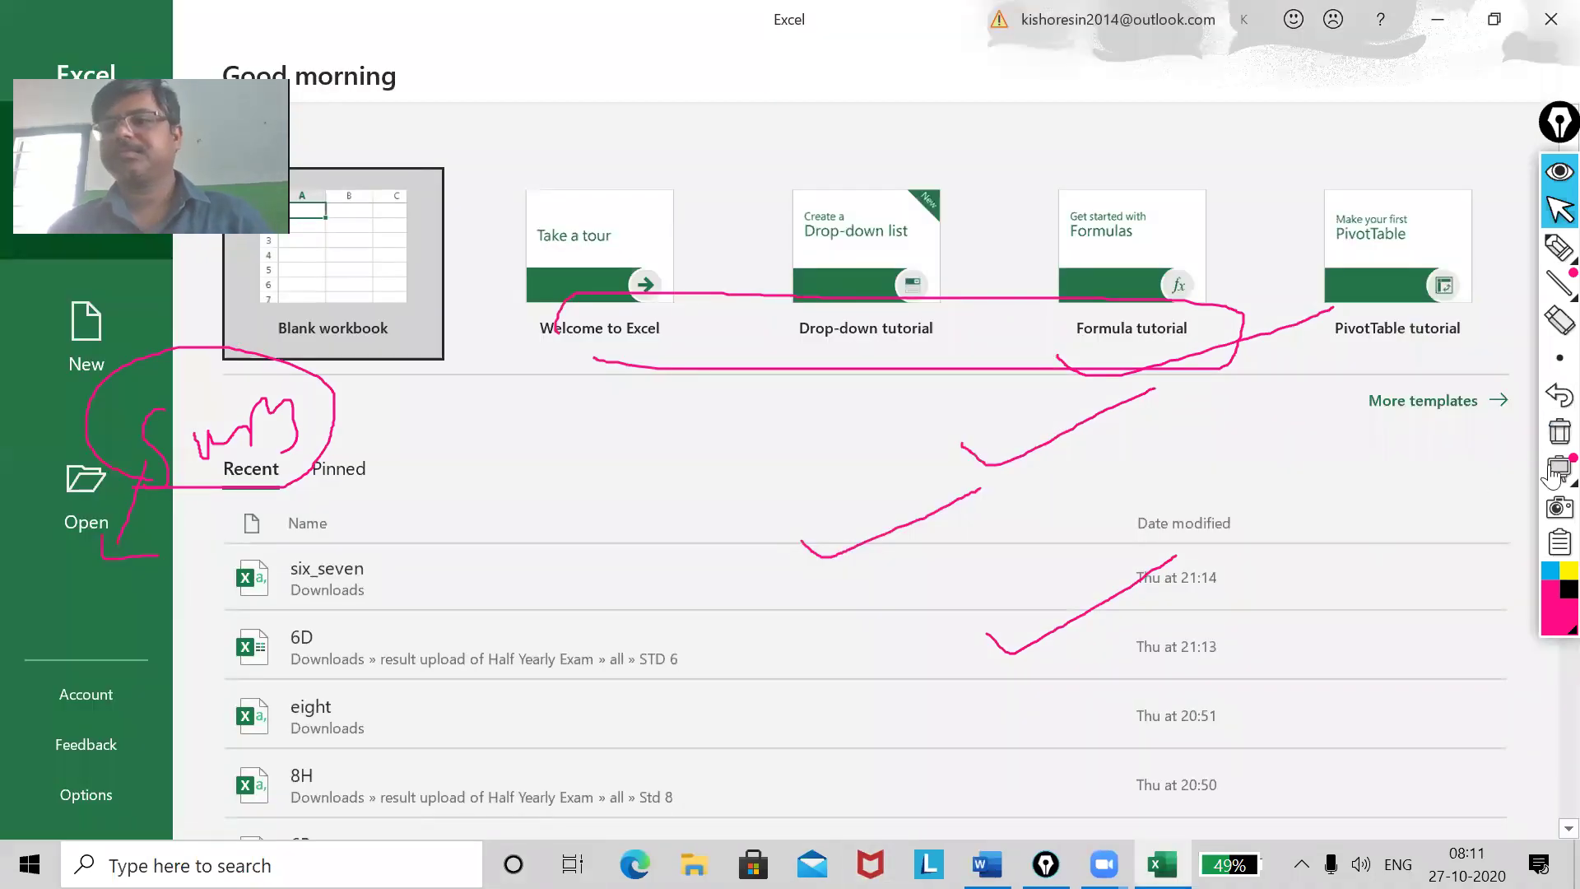
left_click(1560, 431)
left_click(398, 274)
Enter 'sun' in A1 and AutoFill the day names down to A10.
type("sun")
left_click(71, 349)
left_click_drag(109, 306, 108, 537)
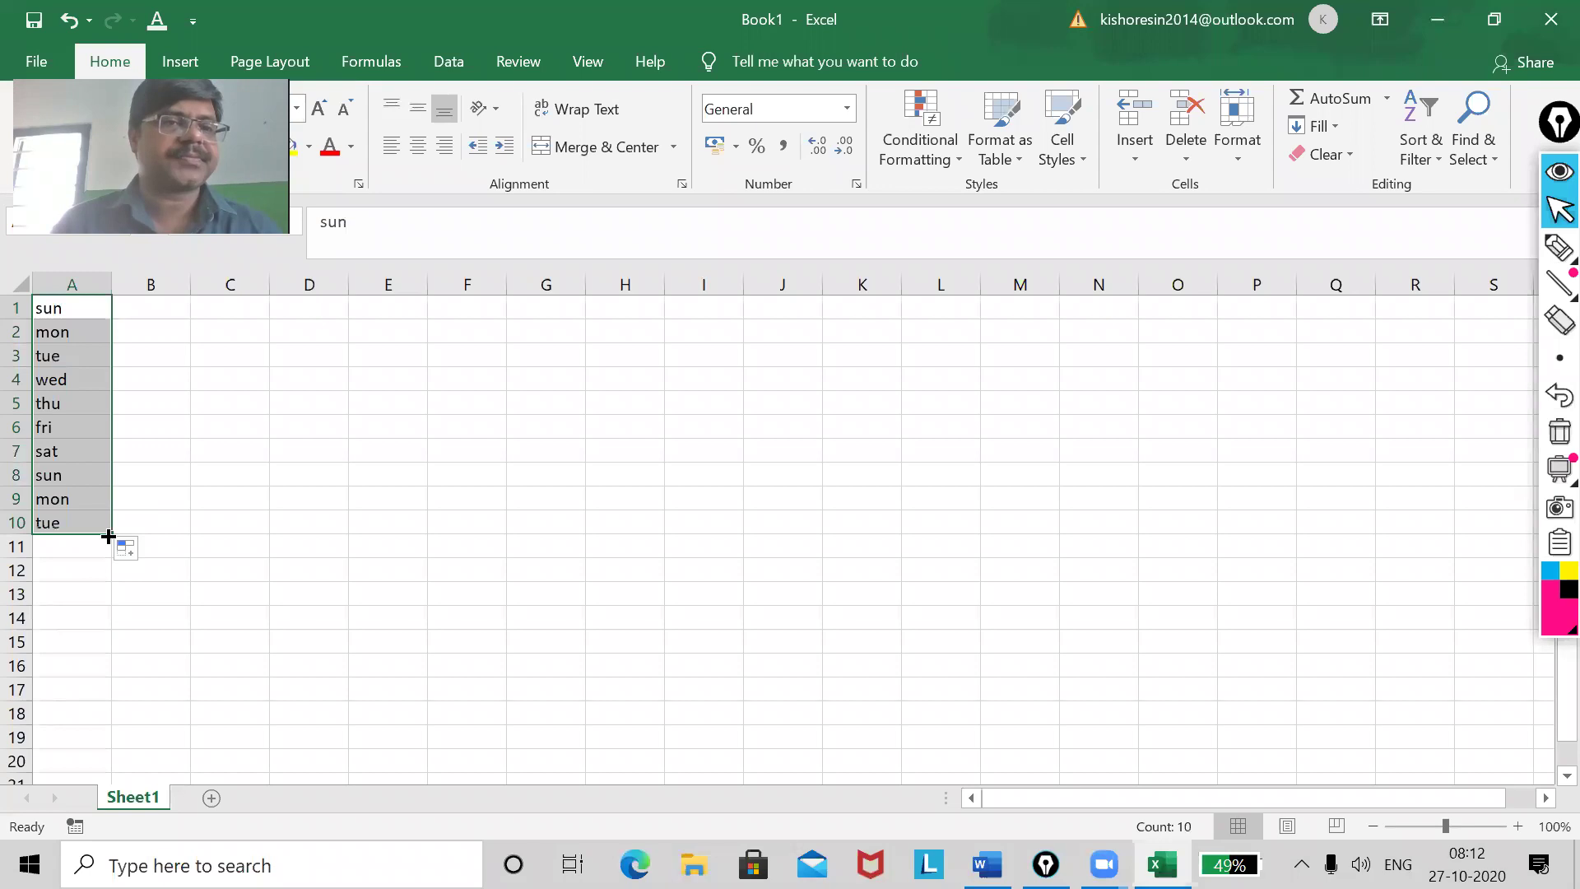
left_click(142, 304)
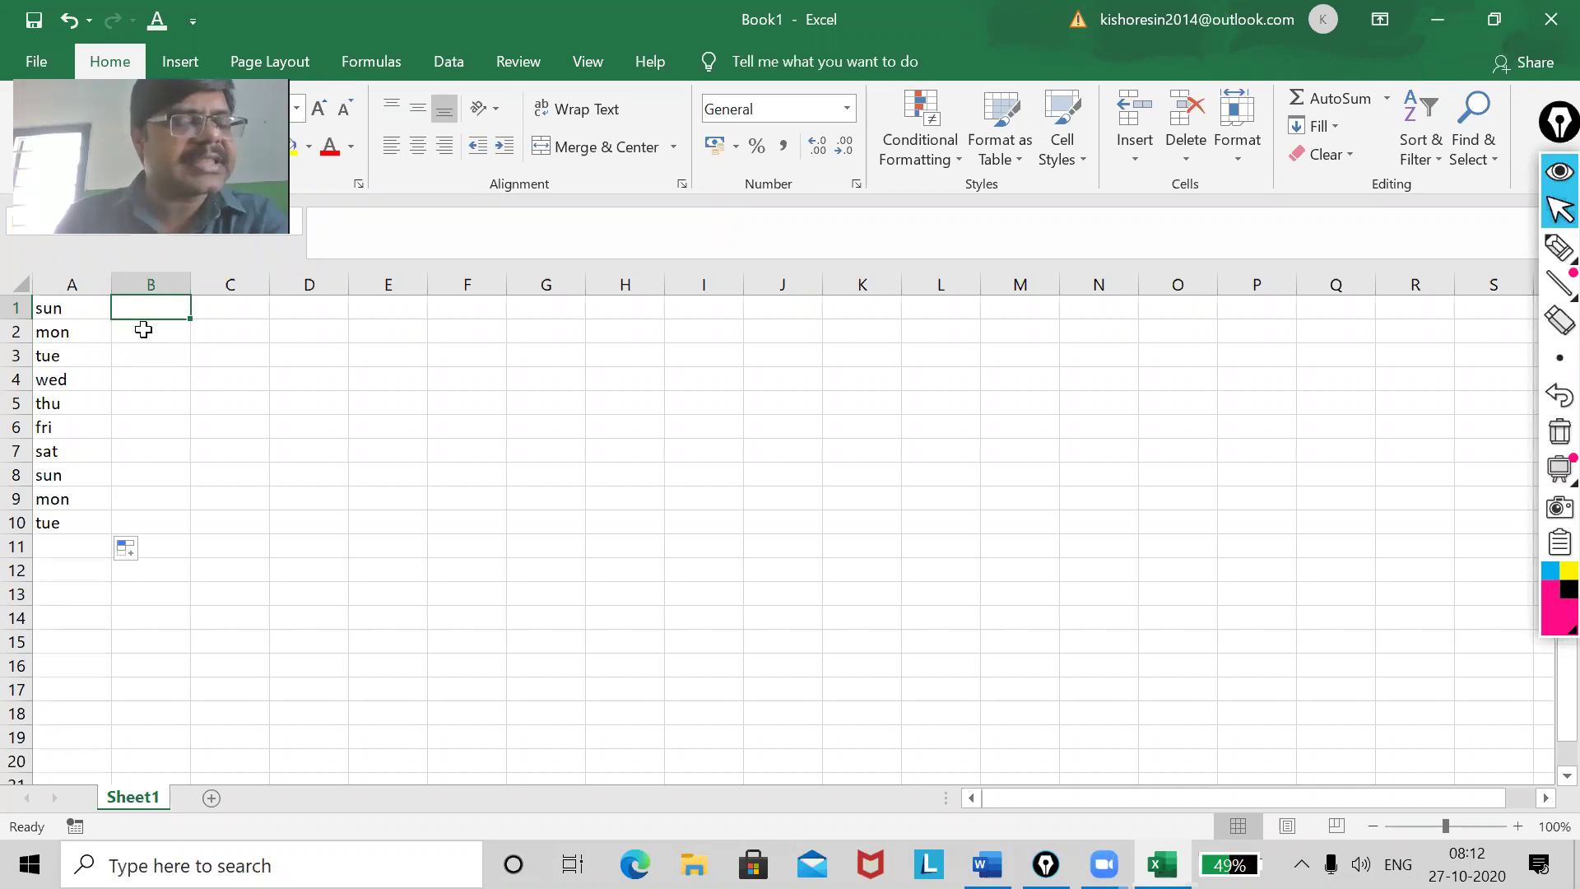
Enter 1 and 3 in B1:B2 and AutoFill the odd numbers down to B20.
type("1")
key("Return")
type("3")
left_click(164, 371)
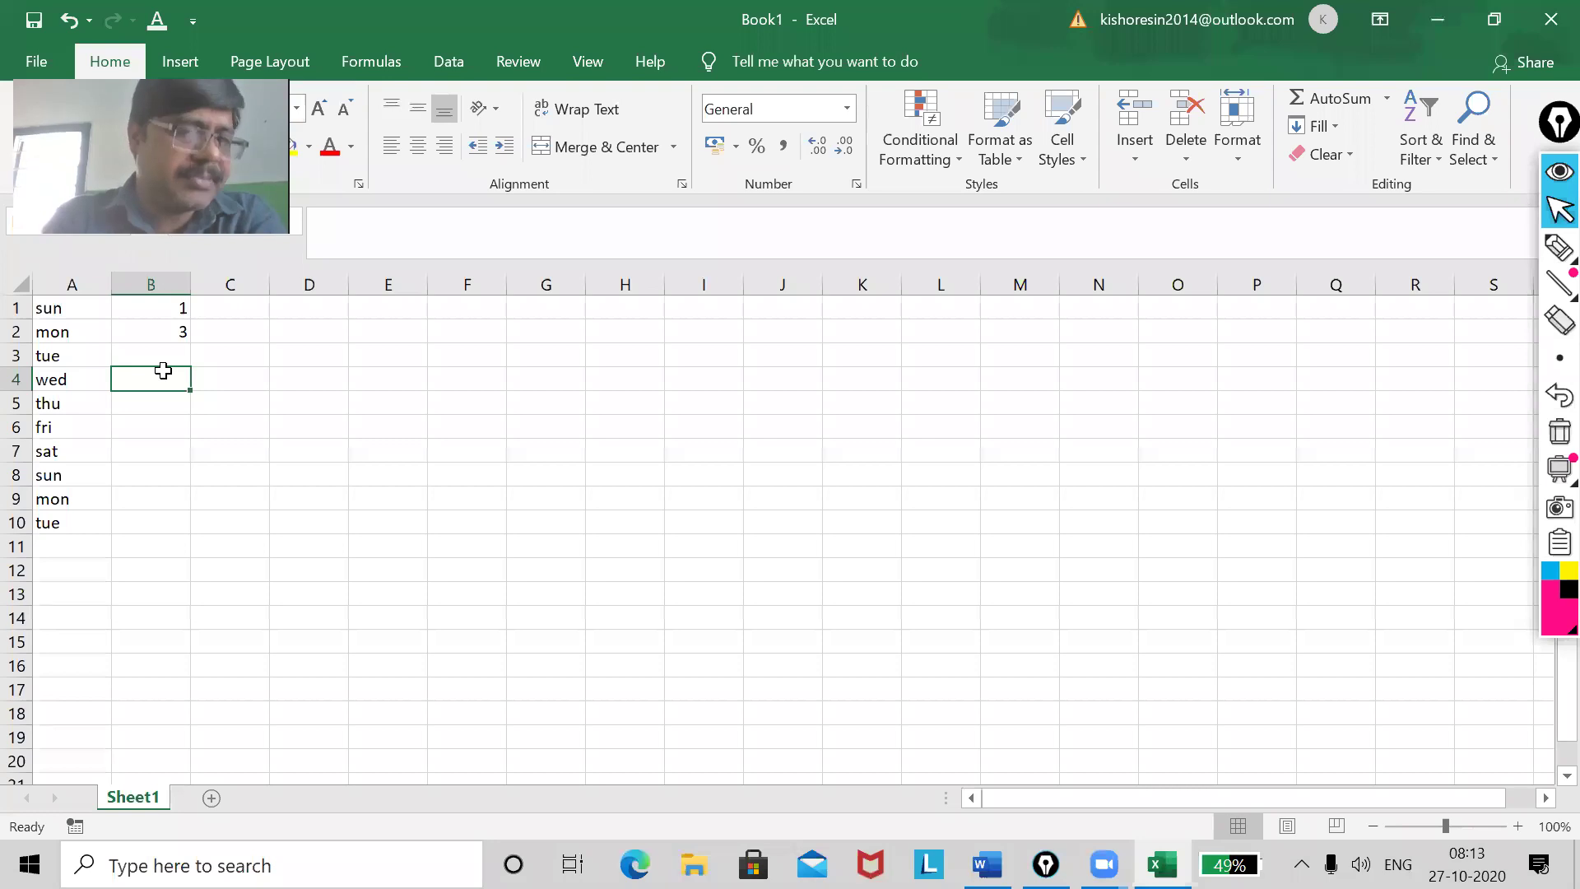
left_click_drag(149, 308, 148, 322)
left_click_drag(193, 345, 198, 765)
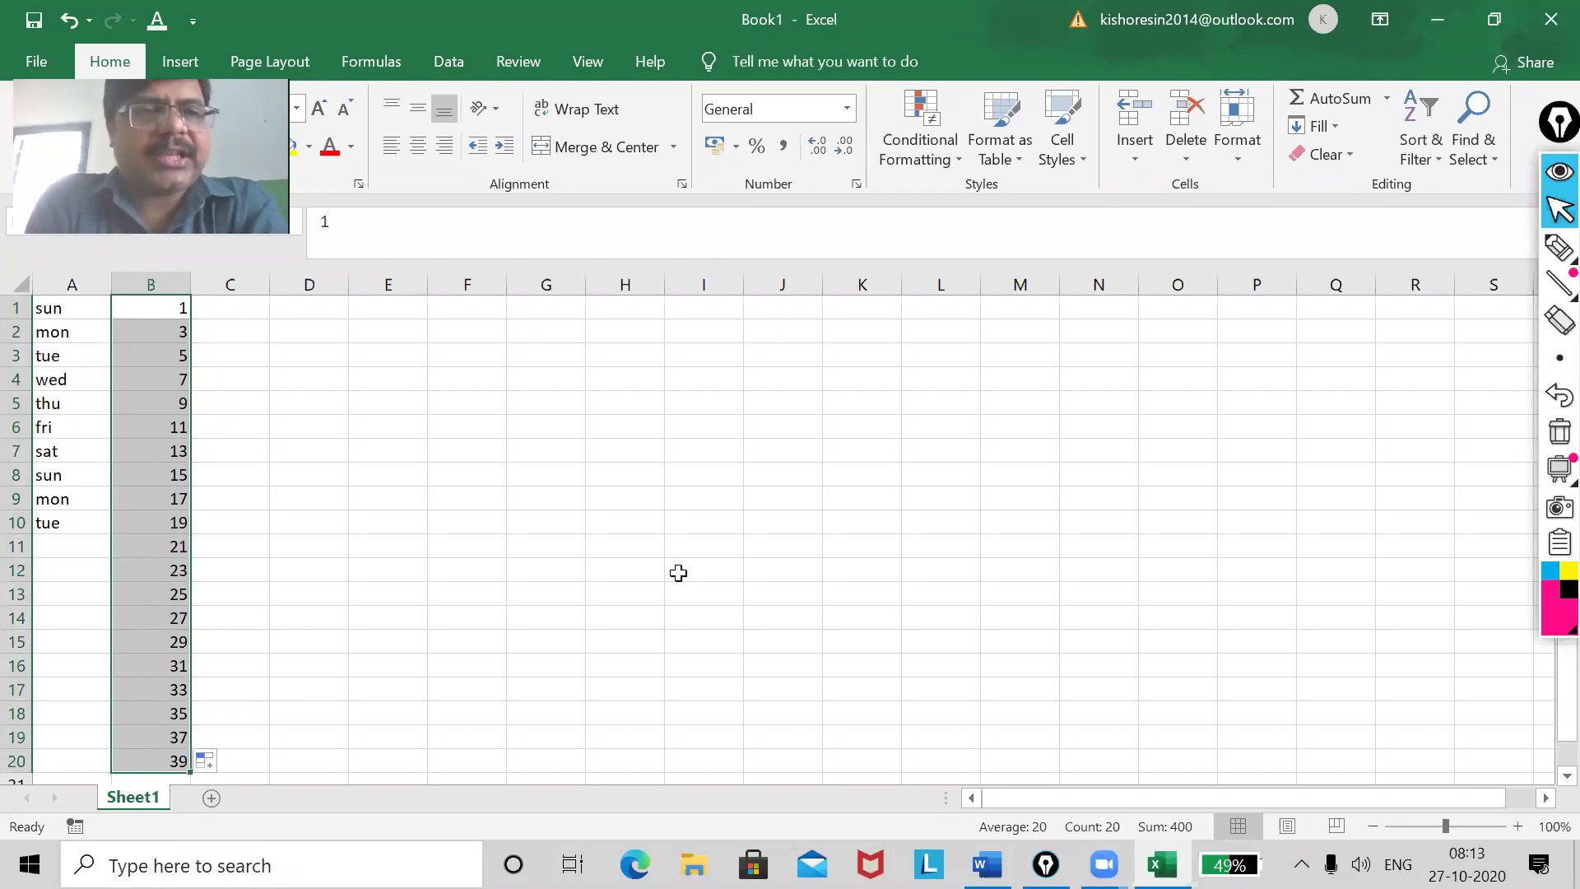
mouse_move(1558, 249)
left_click(1482, 248)
Draw a pink ink mark beside the weekday and odd-number columns.
mouse_move(234, 377)
left_mouse_down()
mouse_move(225, 476)
mouse_move(276, 491)
left_mouse_up()
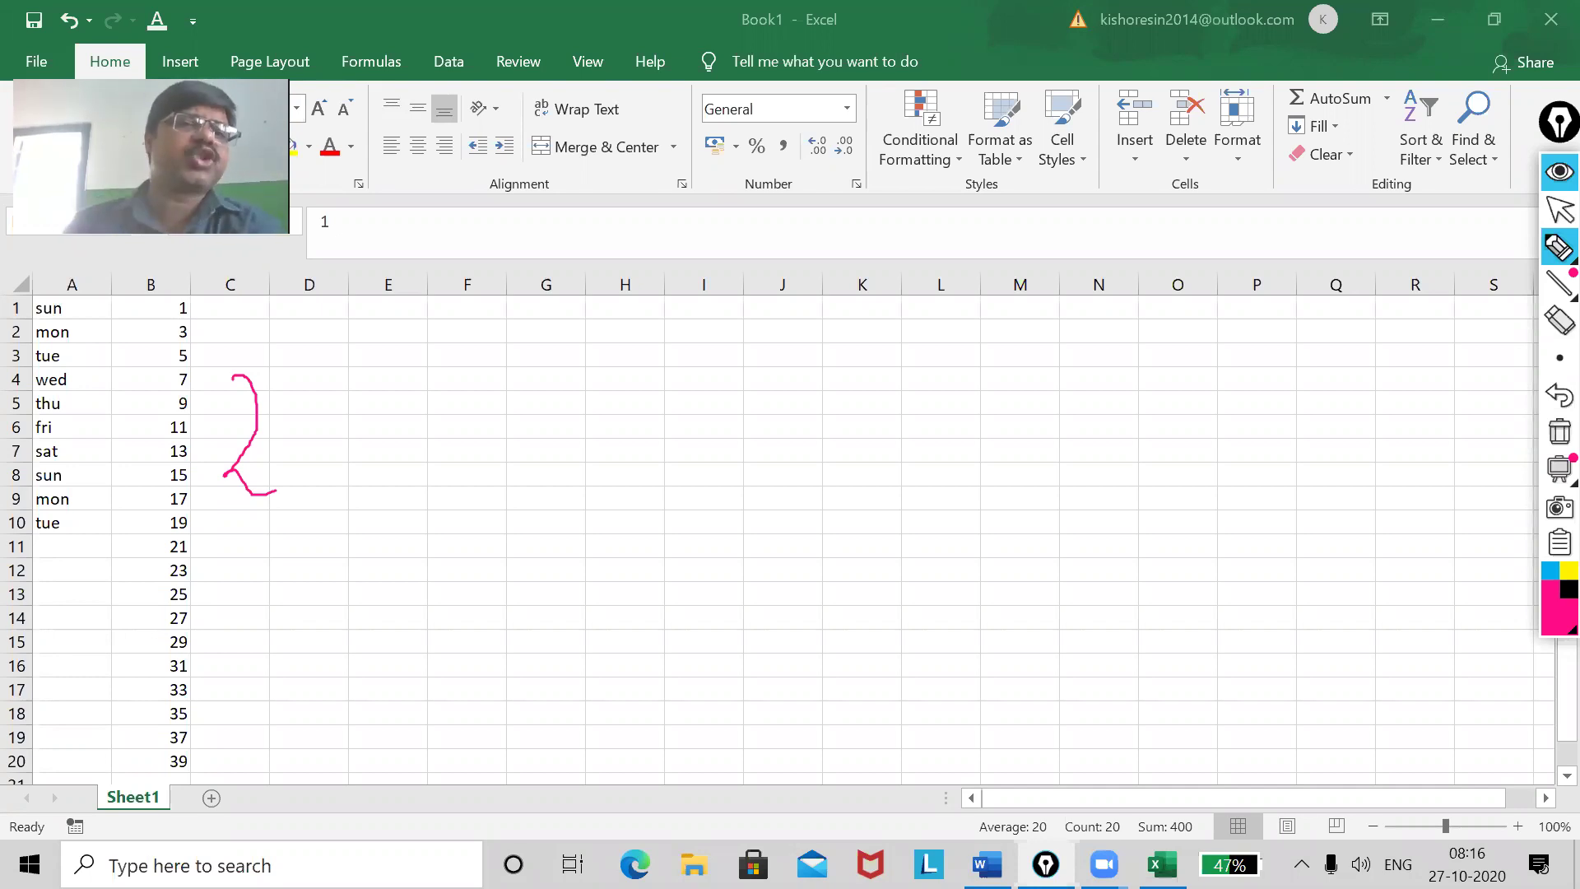
Return to the normal pointer and open the Print preview of the Book1 data.
left_click(1559, 211)
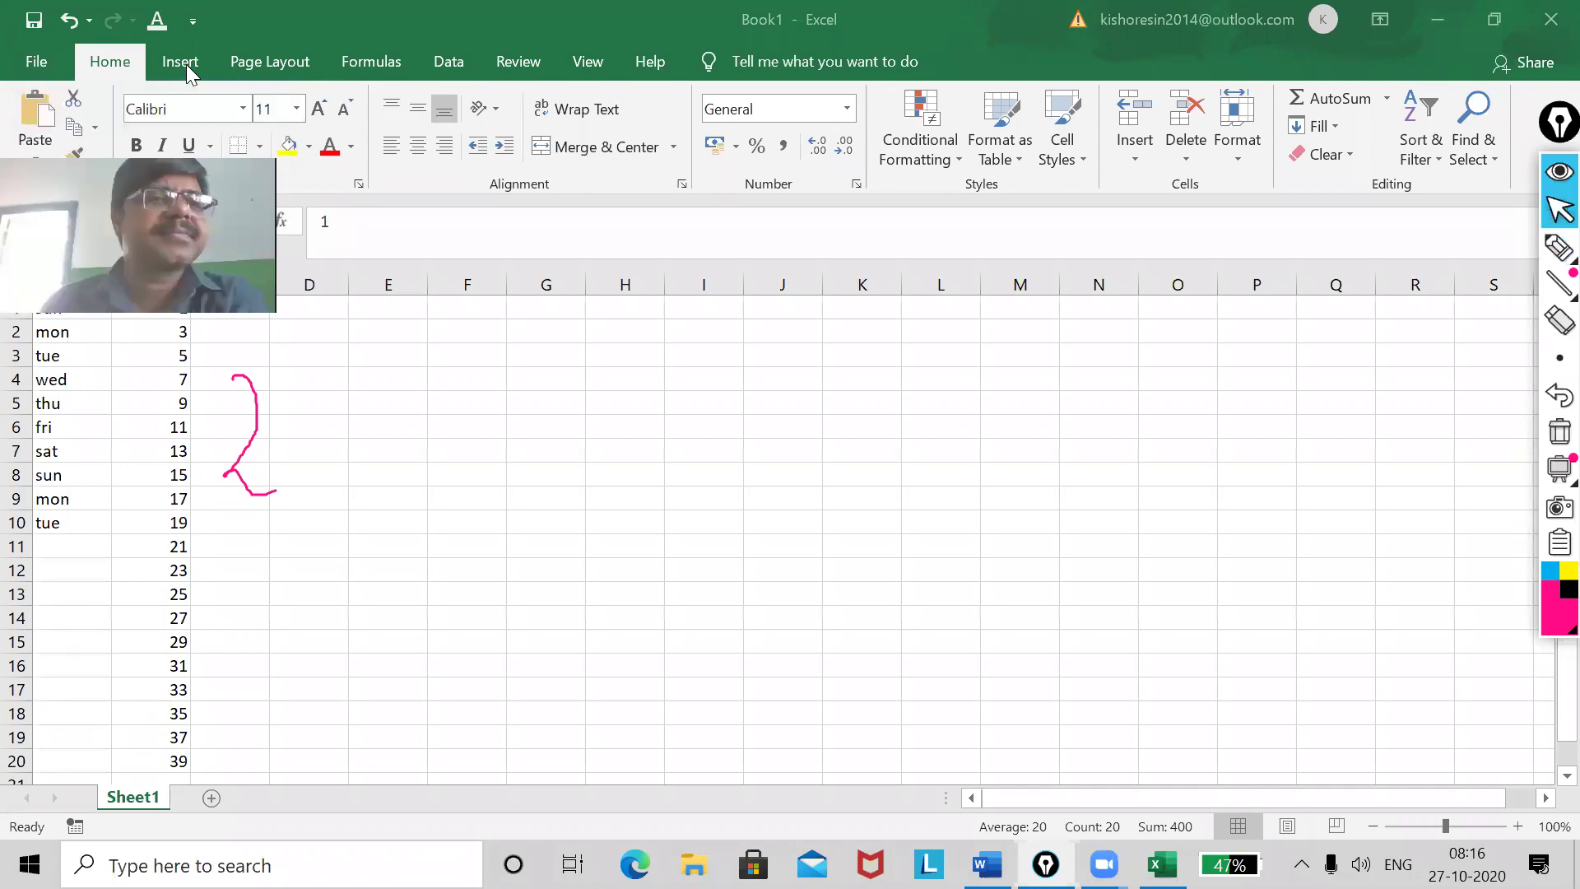
left_click(37, 62)
left_click(84, 514)
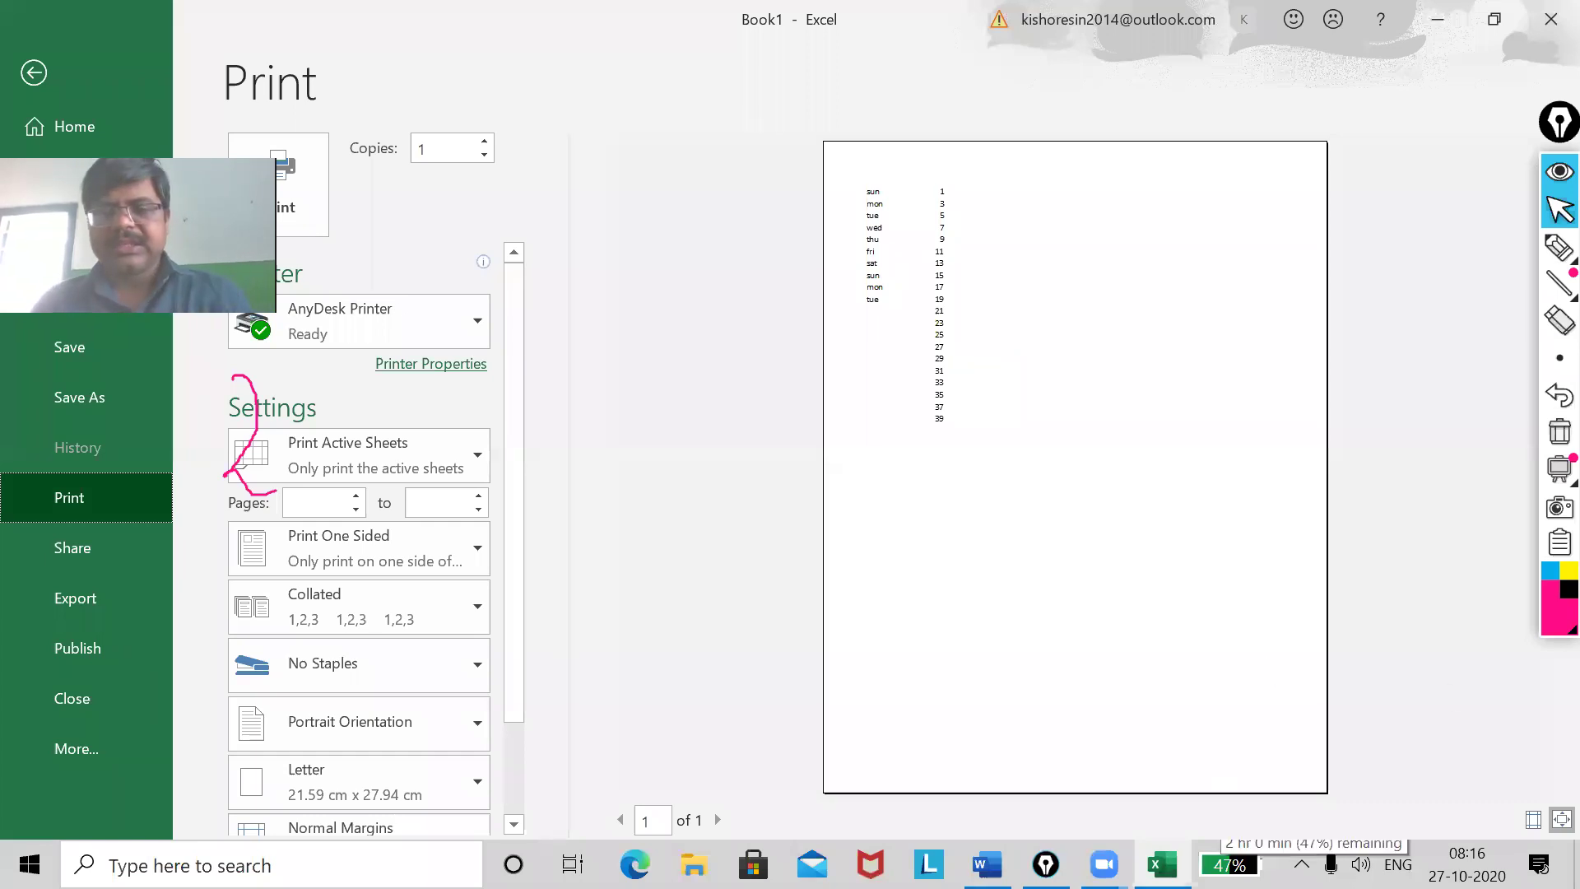
Glance at the Word notes, then leave Excel's print view for the worksheet.
left_click(987, 864)
left_click(1162, 864)
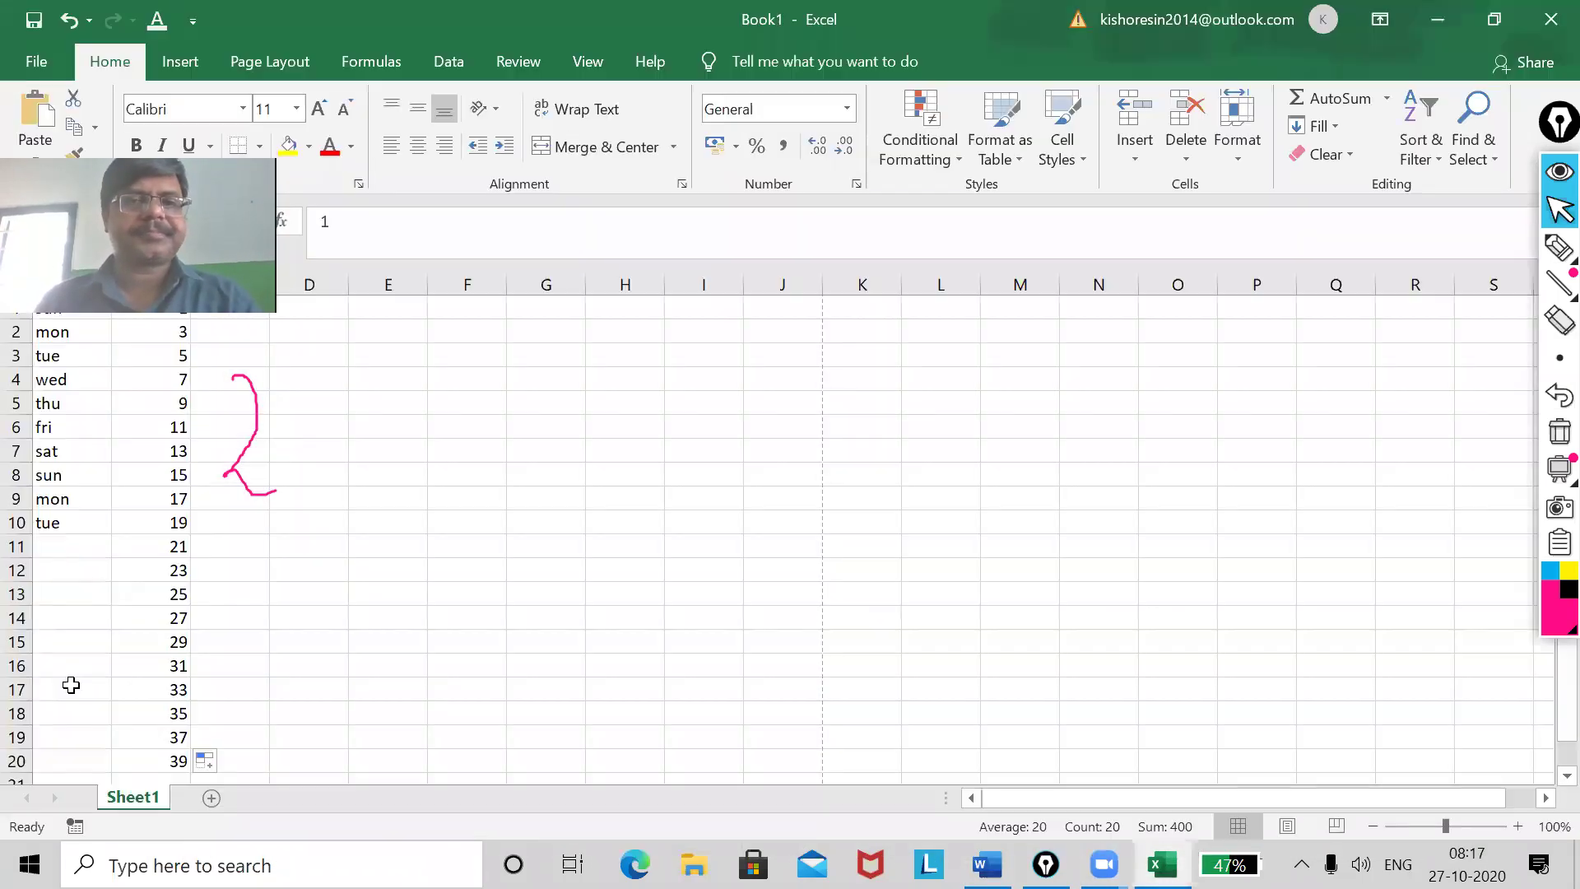
key("Escape")
Give A1:B10 outline and inside borders, then preview the bordered data for printing.
left_click_drag(49, 307, 183, 527)
left_click(1236, 148)
left_click(1201, 623)
left_click(928, 257)
left_click(1017, 344)
left_click(1089, 337)
left_click(1116, 805)
left_click(621, 692)
left_click(37, 62)
left_click(85, 497)
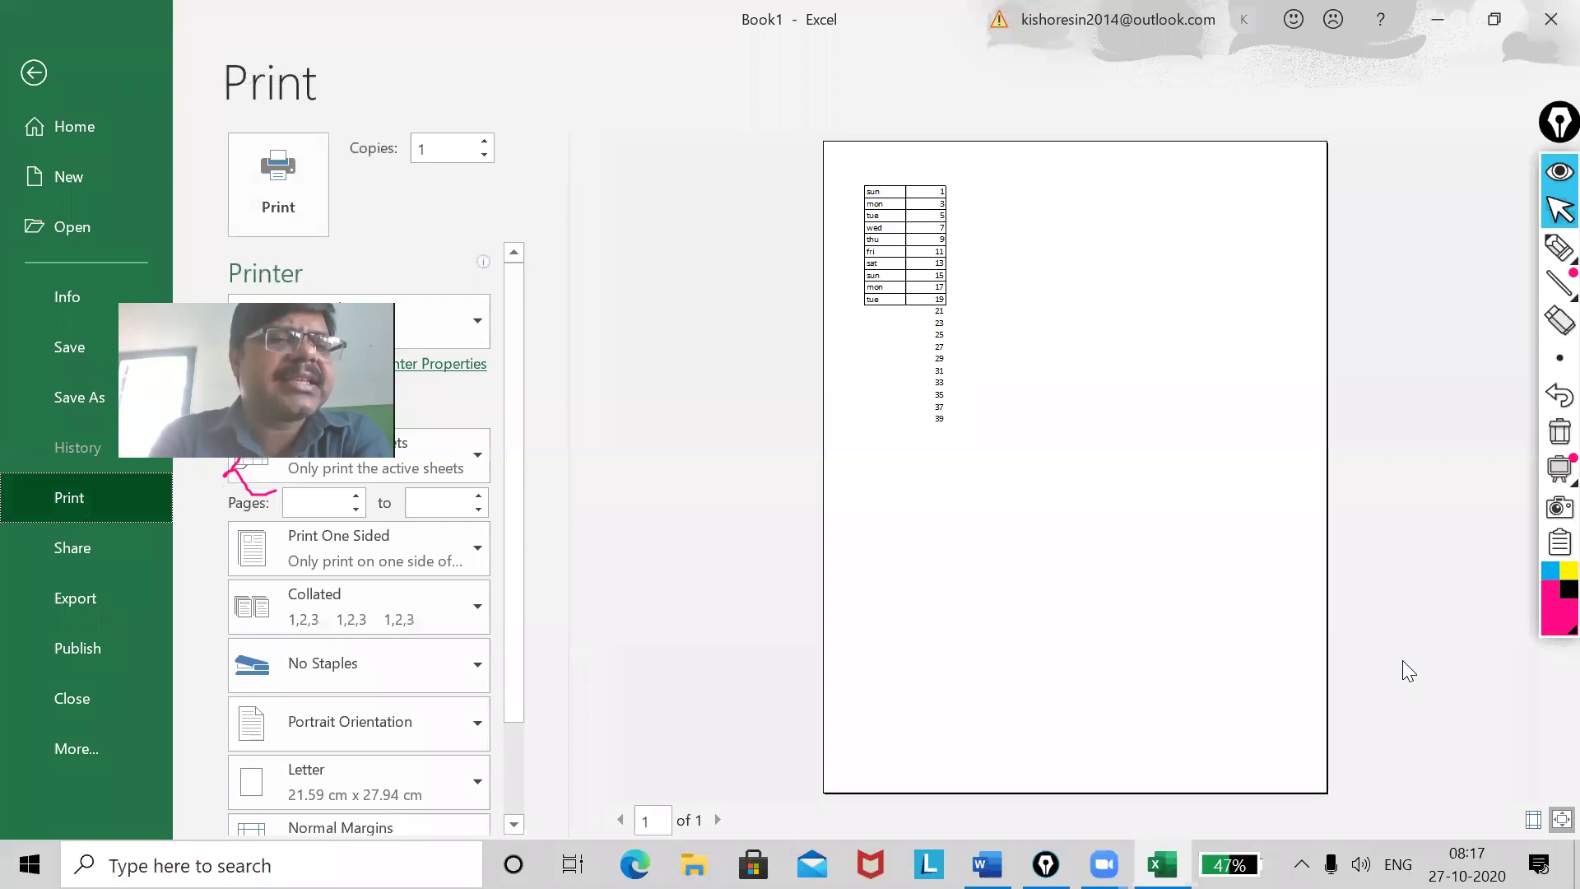
Leave the Print backstage to show Book1's day names and odd numbers again.
key("Escape")
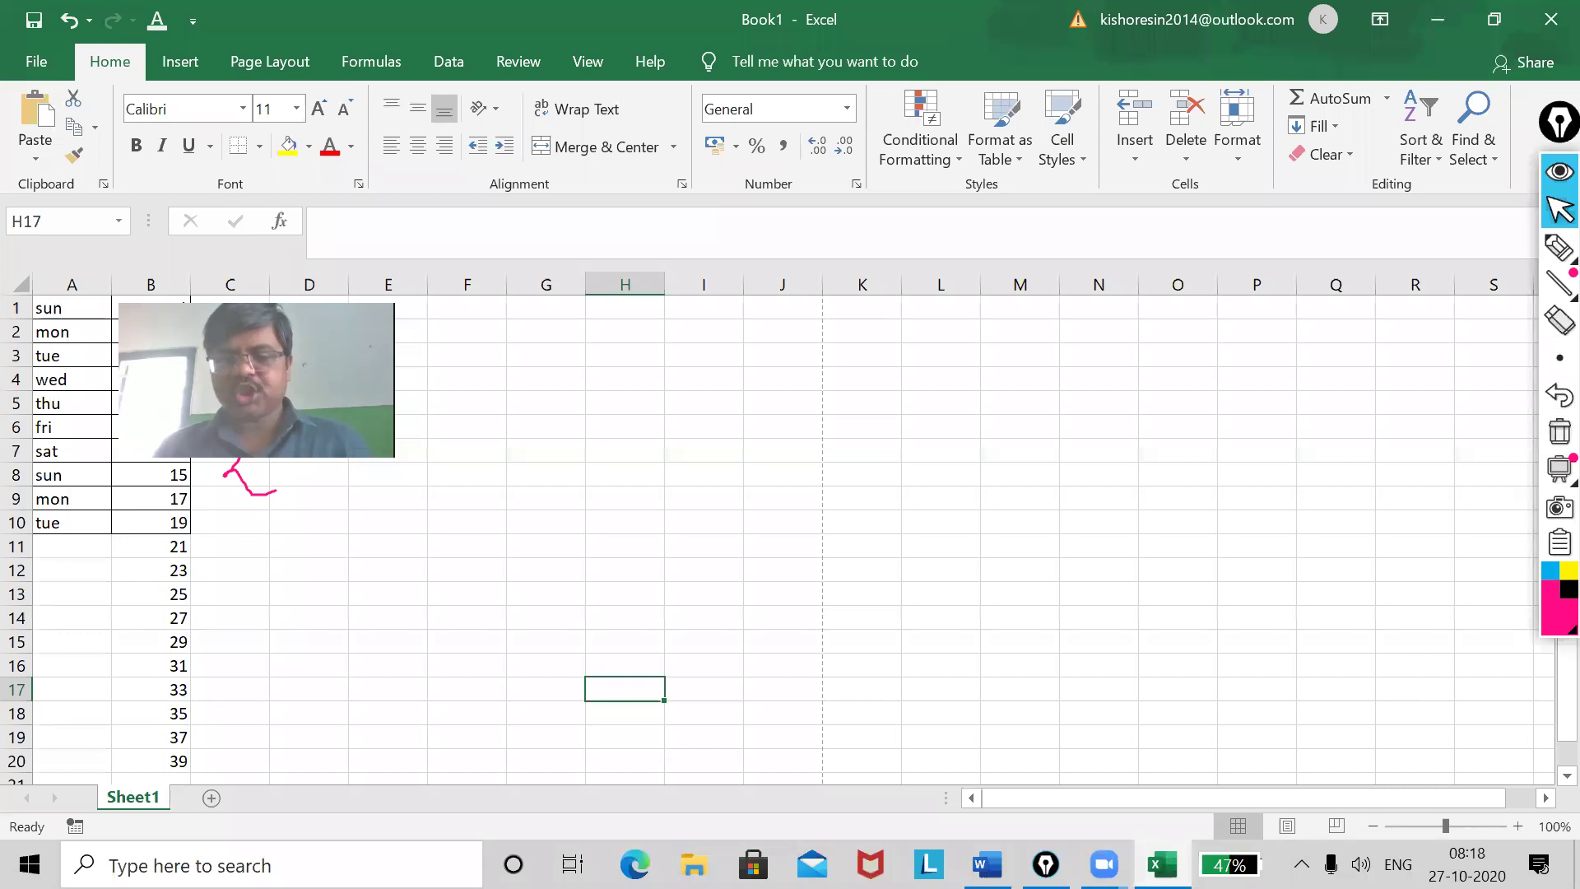
In the Word lesson notes, handwrite a pink 'Py1' note beside the topic list.
left_click(987, 864)
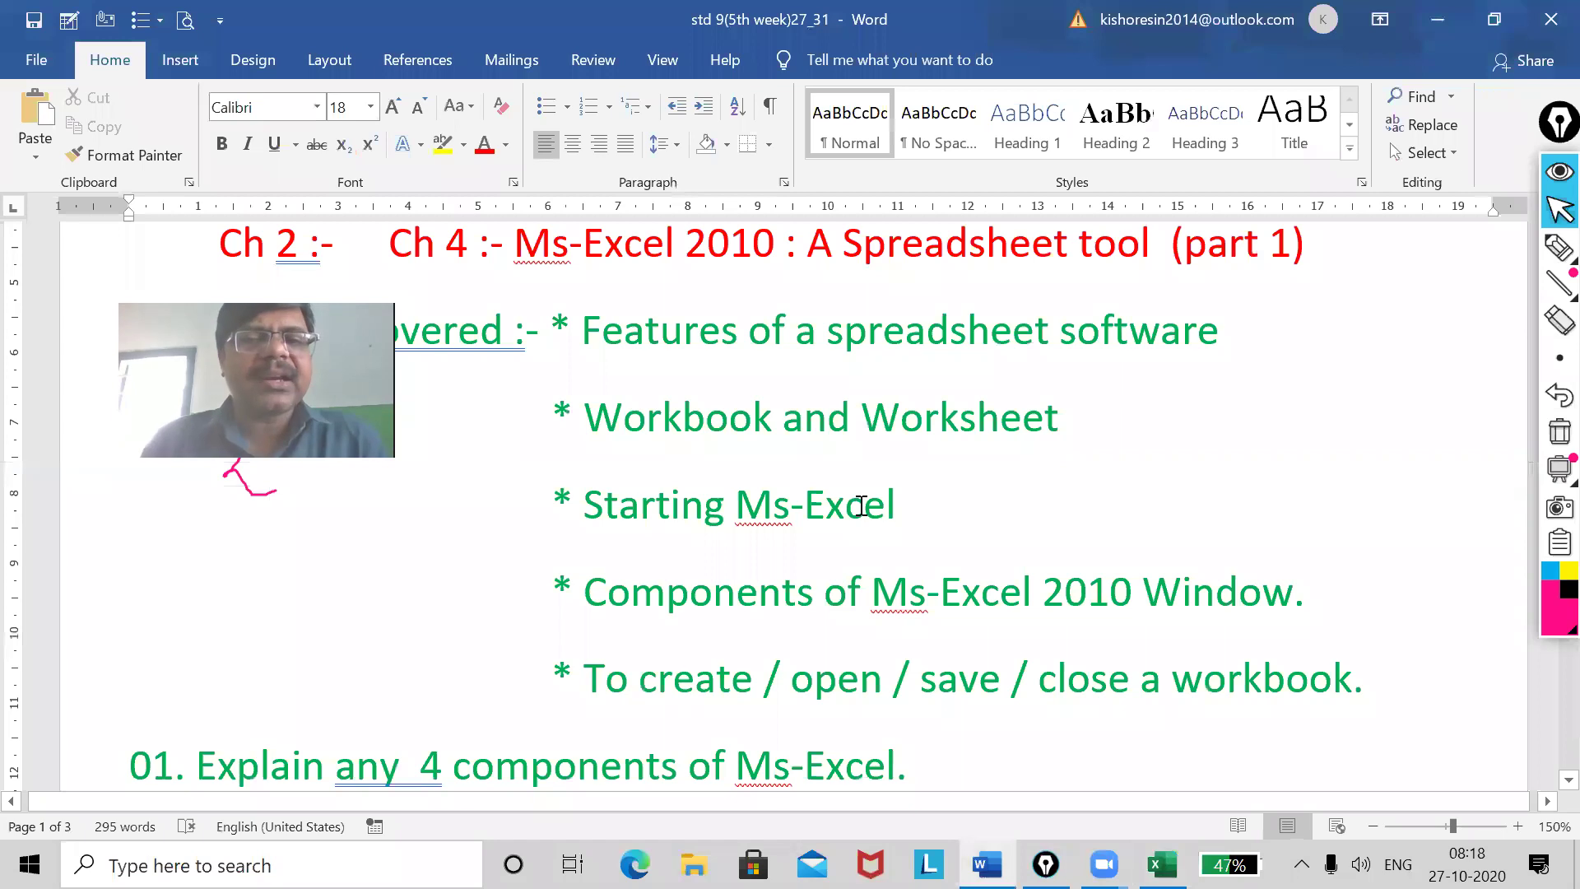
mouse_move(1552, 272)
left_click(1448, 249)
mouse_move(181, 596)
left_mouse_down()
mouse_move(182, 550)
mouse_move(280, 556)
left_mouse_up()
left_click_drag(281, 535, 275, 607)
mouse_move(315, 496)
left_mouse_down()
mouse_move(342, 477)
mouse_move(343, 544)
left_mouse_up()
left_click_drag(335, 545, 365, 541)
Write a pink 'Py7' note below it and circle both Py notes.
mouse_move(189, 647)
left_mouse_down()
mouse_move(191, 740)
mouse_move(194, 680)
left_mouse_up()
left_click_drag(277, 633, 311, 648)
left_click_drag(313, 645, 305, 724)
mouse_move(357, 623)
left_mouse_down()
mouse_move(413, 650)
mouse_move(441, 640)
left_mouse_up()
mouse_move(547, 567)
left_mouse_down()
mouse_move(272, 380)
mouse_move(64, 586)
left_mouse_up()
mouse_move(73, 642)
left_mouse_down()
mouse_move(176, 792)
mouse_move(524, 770)
mouse_move(585, 610)
mouse_move(537, 543)
mouse_move(616, 443)
mouse_move(629, 466)
mouse_move(701, 405)
mouse_move(782, 448)
mouse_move(1004, 456)
mouse_move(1085, 432)
mouse_move(1155, 458)
mouse_move(1280, 371)
left_mouse_up()
Underline 'Starting Ms-Excel' in pink, then return to the Excel workbook.
left_click_drag(731, 552, 1473, 496)
left_click(1559, 210)
key("alt+Tab")
Erase all earlier pen marks and draw a pink check mark beside column B's last numbers.
left_click(1559, 430)
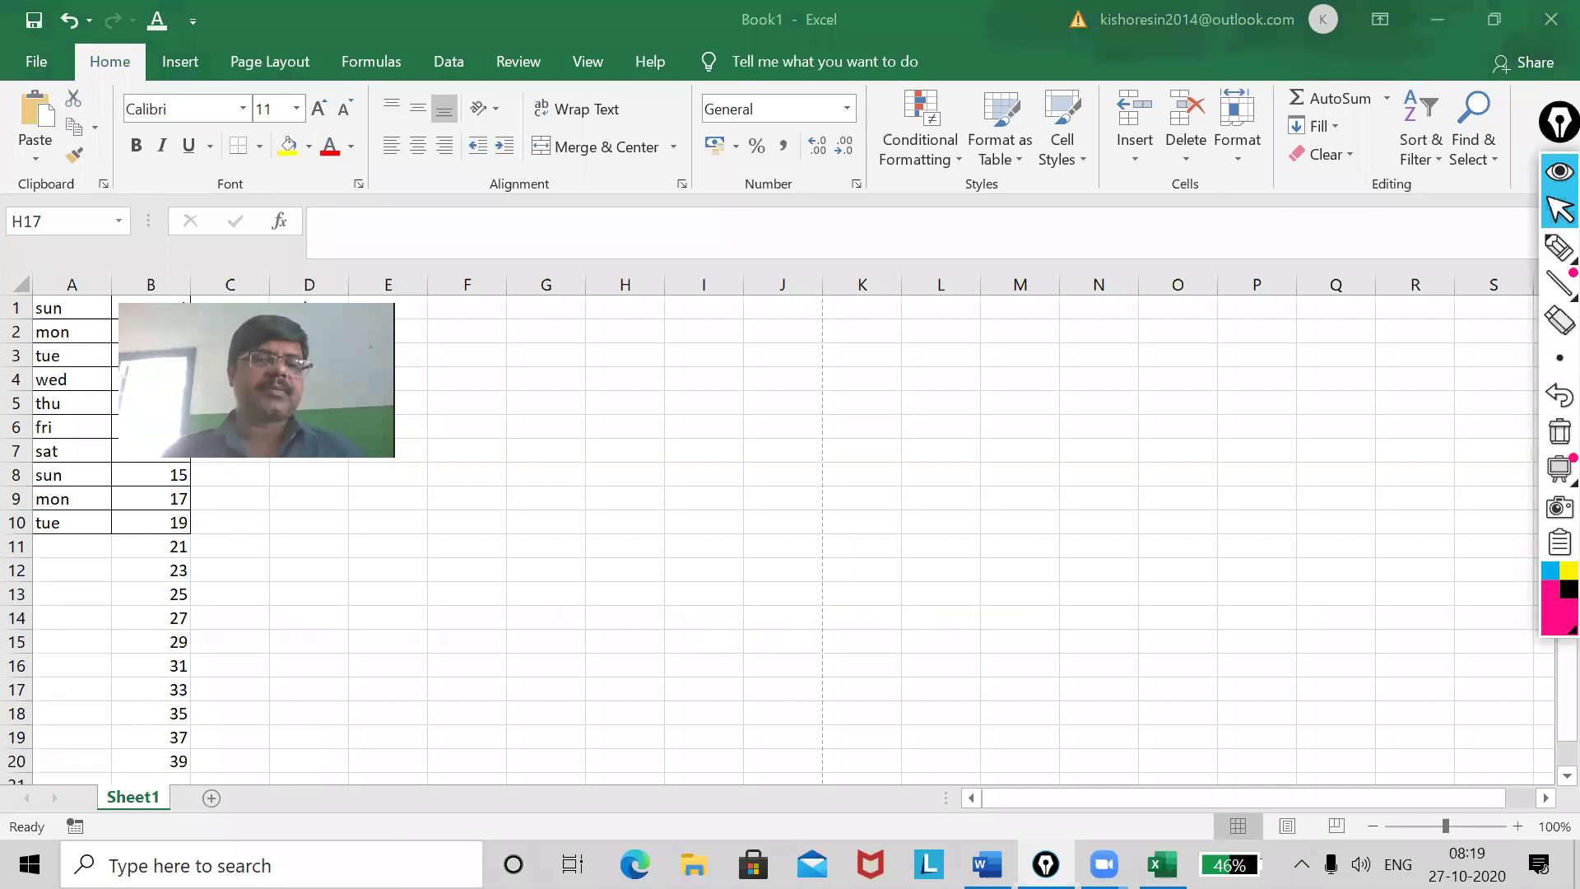
left_click(1558, 247)
left_click_drag(97, 761, 175, 730)
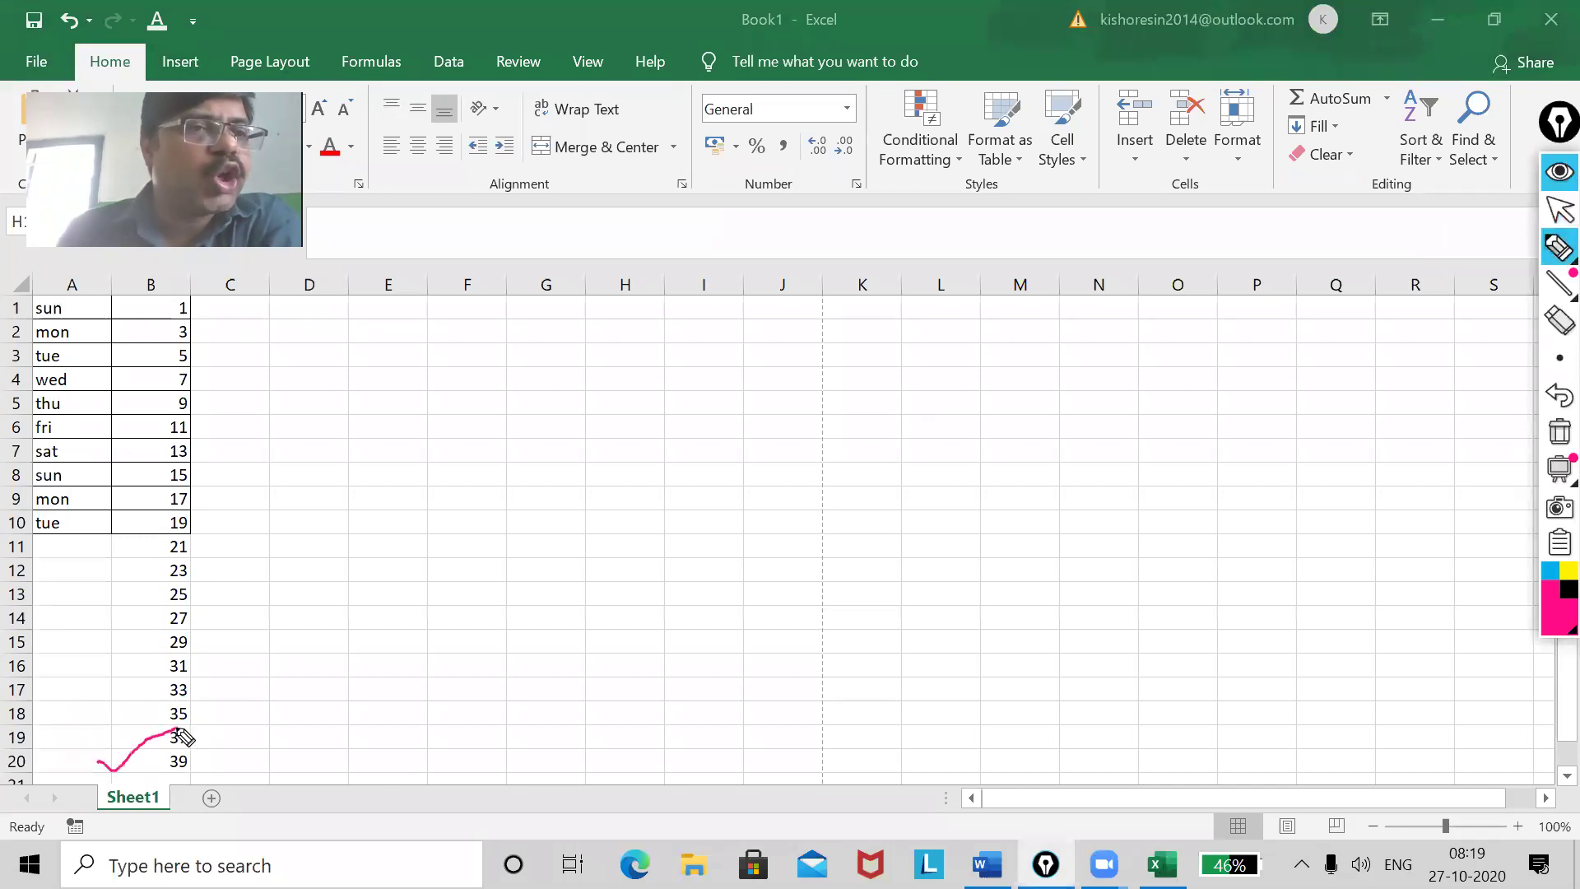
Leave pen mode and add two new worksheets, Sheet2 and Sheet3.
left_click(1550, 215)
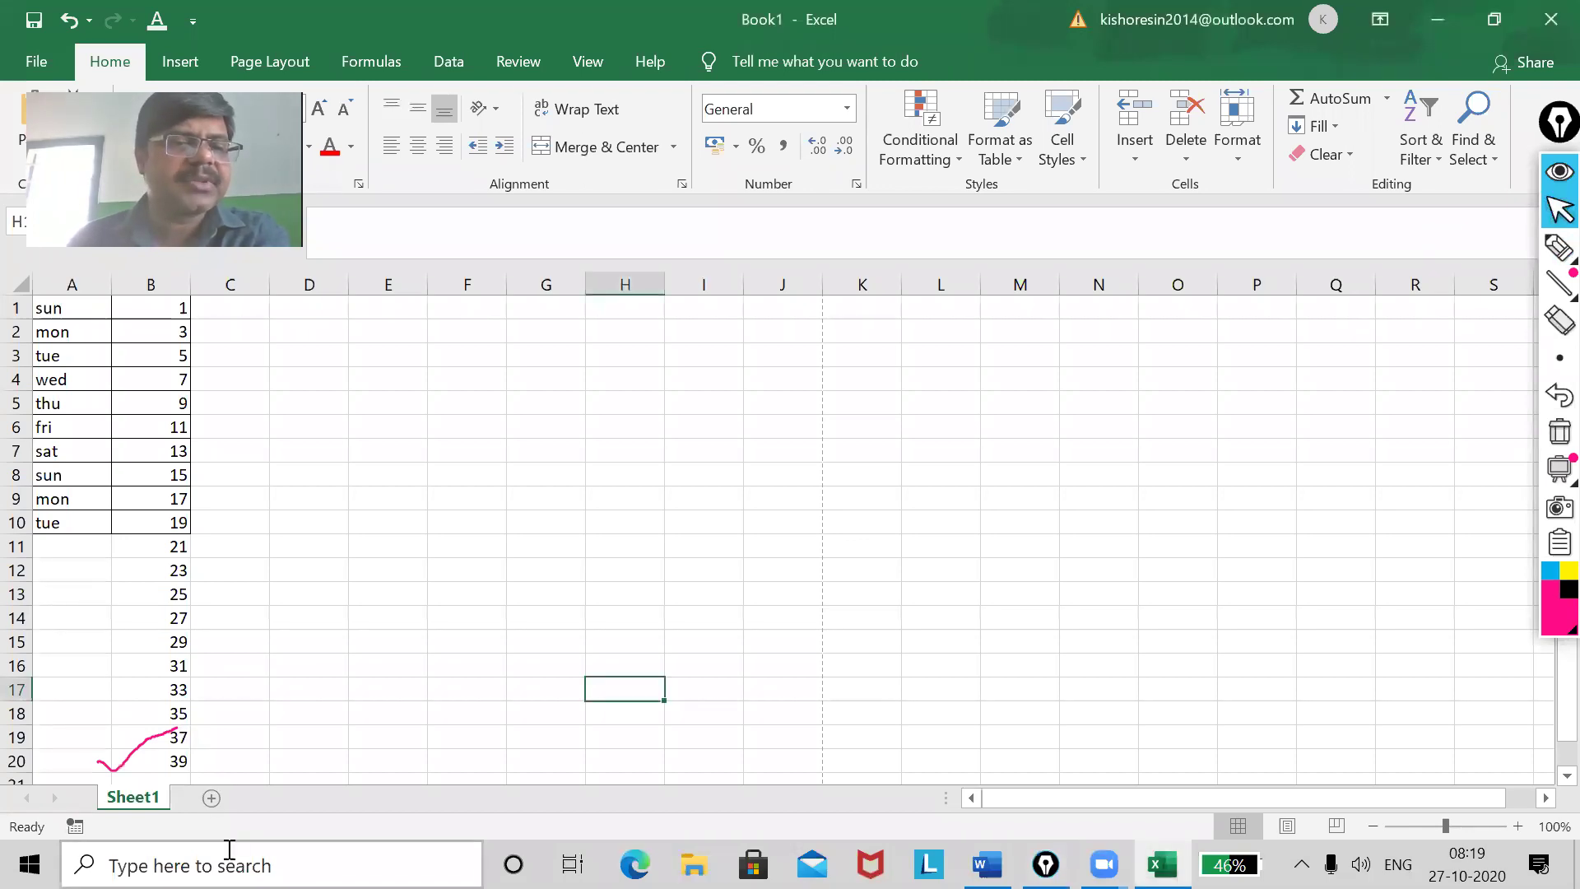
left_click(212, 798)
left_click(285, 799)
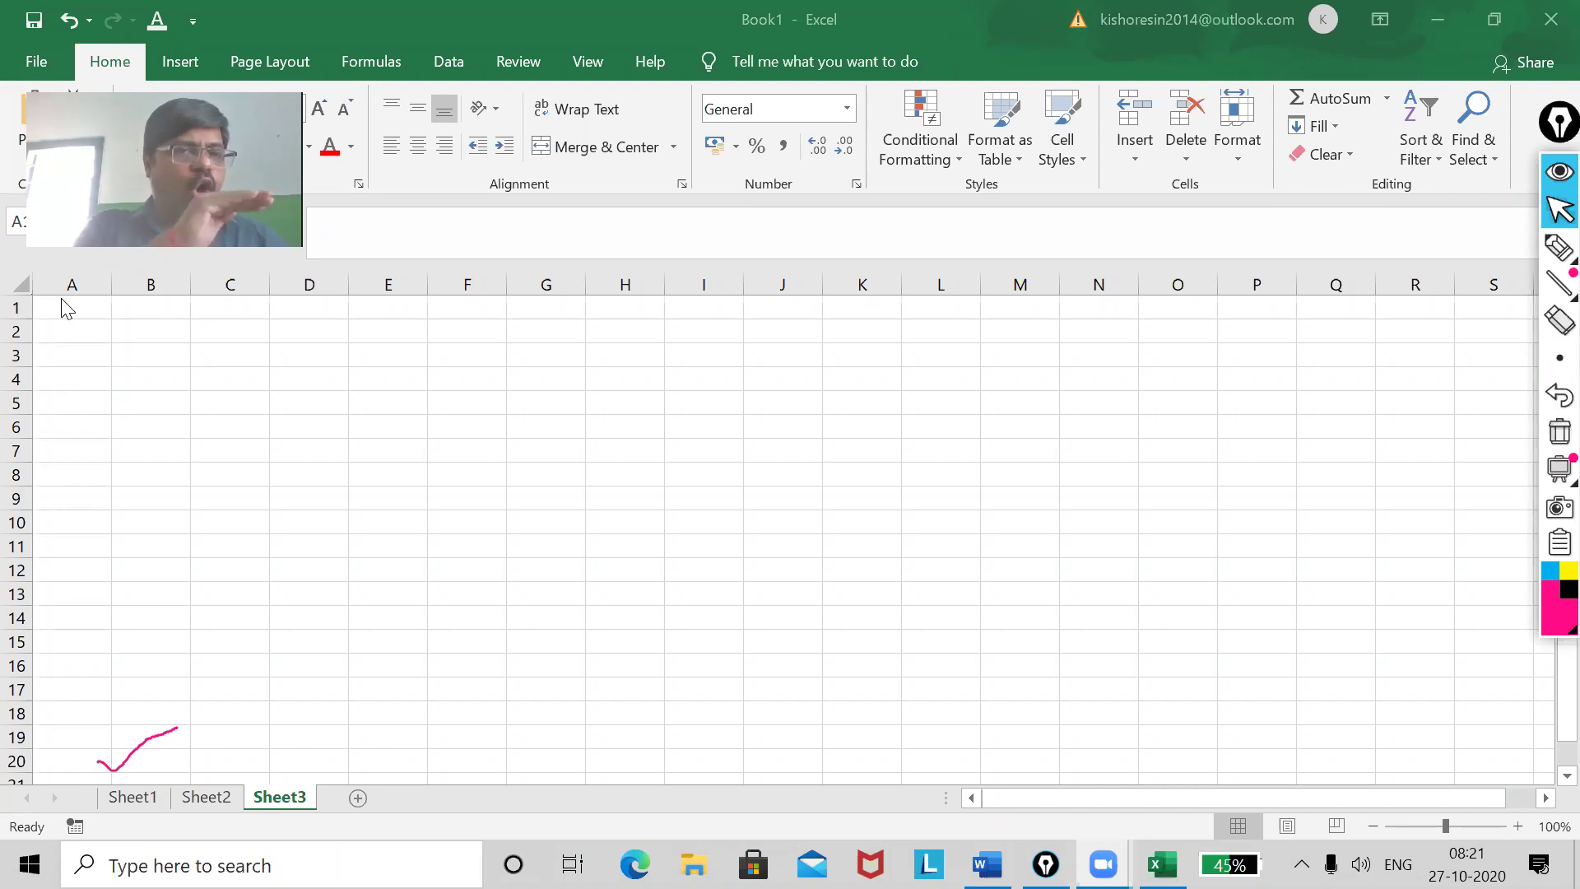
Clear a pink test stroke, then draw vertical pink lines down columns A, B and C.
mouse_move(1546, 245)
left_click(1483, 247)
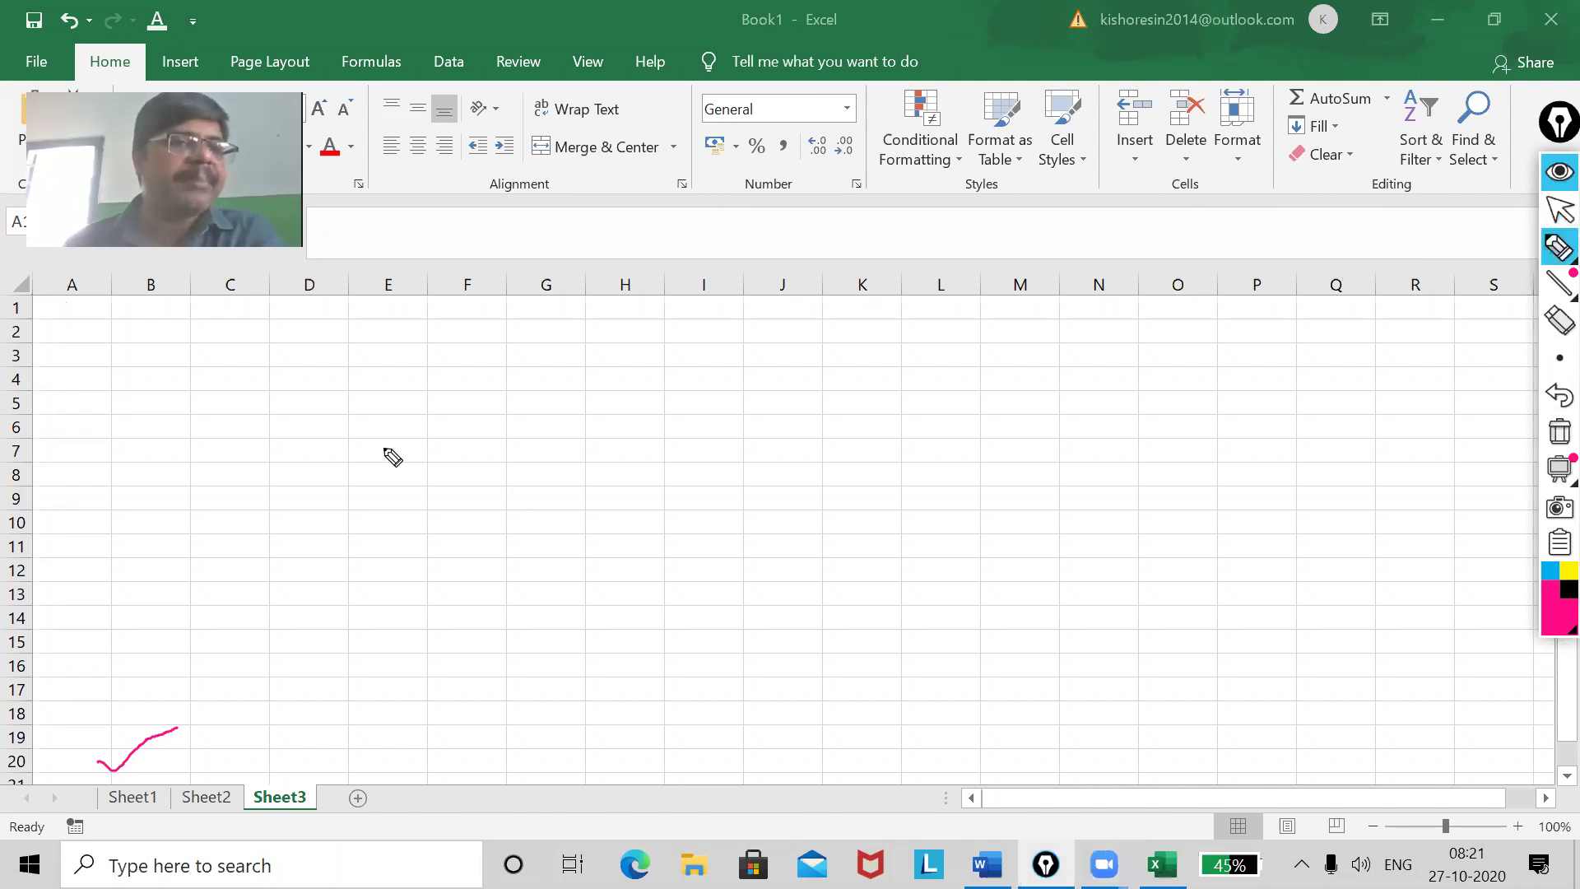
mouse_move(60, 270)
left_mouse_down()
mouse_move(88, 260)
mouse_move(13, 767)
left_mouse_up()
left_click(1560, 431)
left_click_drag(83, 299, 77, 509)
left_click_drag(79, 576, 71, 771)
left_click_drag(165, 303, 162, 788)
left_click_drag(239, 307, 215, 777)
left_click(1559, 210)
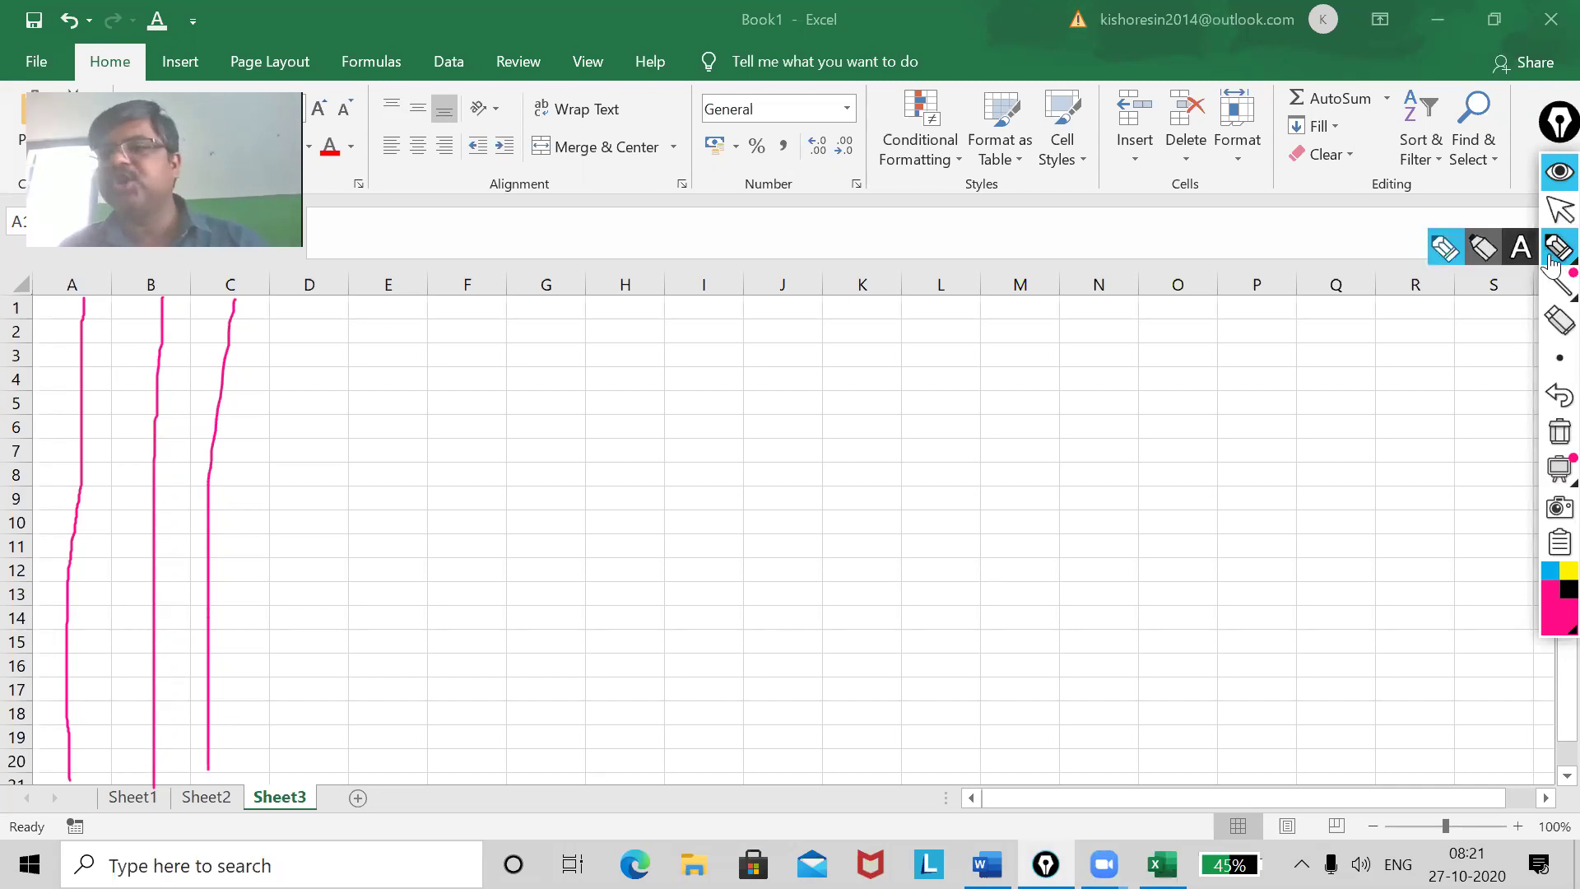
Jump to the last column, XFD, and circle its header in pink with an arrow stroke.
key("ctrl+Right")
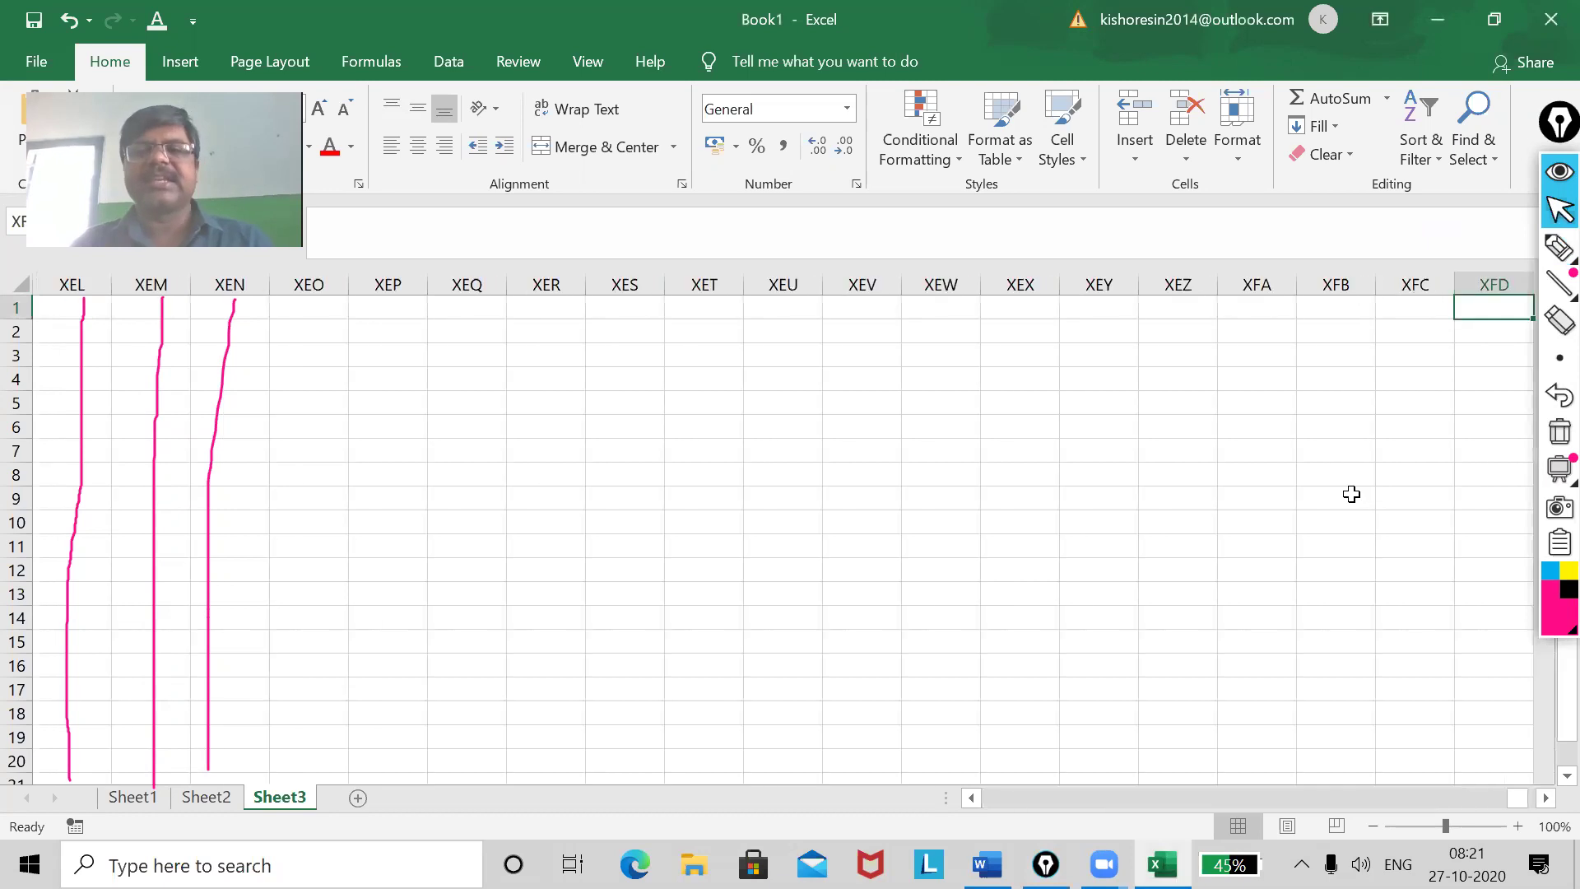
left_click(1560, 321)
left_click(1446, 250)
mouse_move(1499, 270)
left_mouse_down()
mouse_move(1473, 317)
mouse_move(1518, 307)
left_mouse_up()
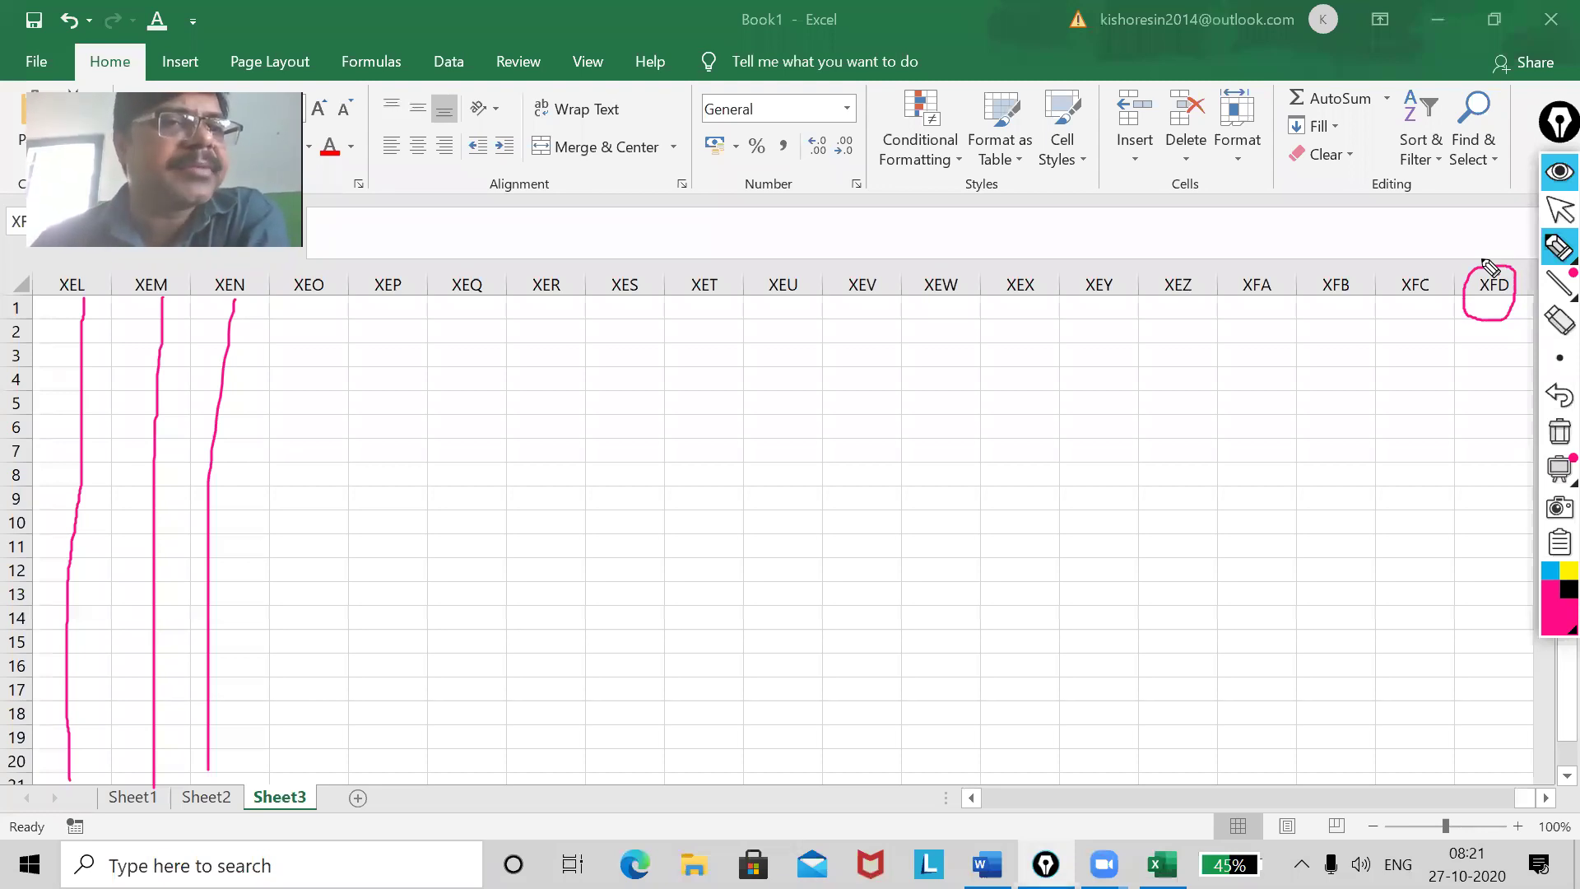
left_click_drag(1486, 263, 1530, 240)
Leave pen mode and jump down to the very last cell, XFD1048576.
left_click(72, 422)
left_click(72, 428)
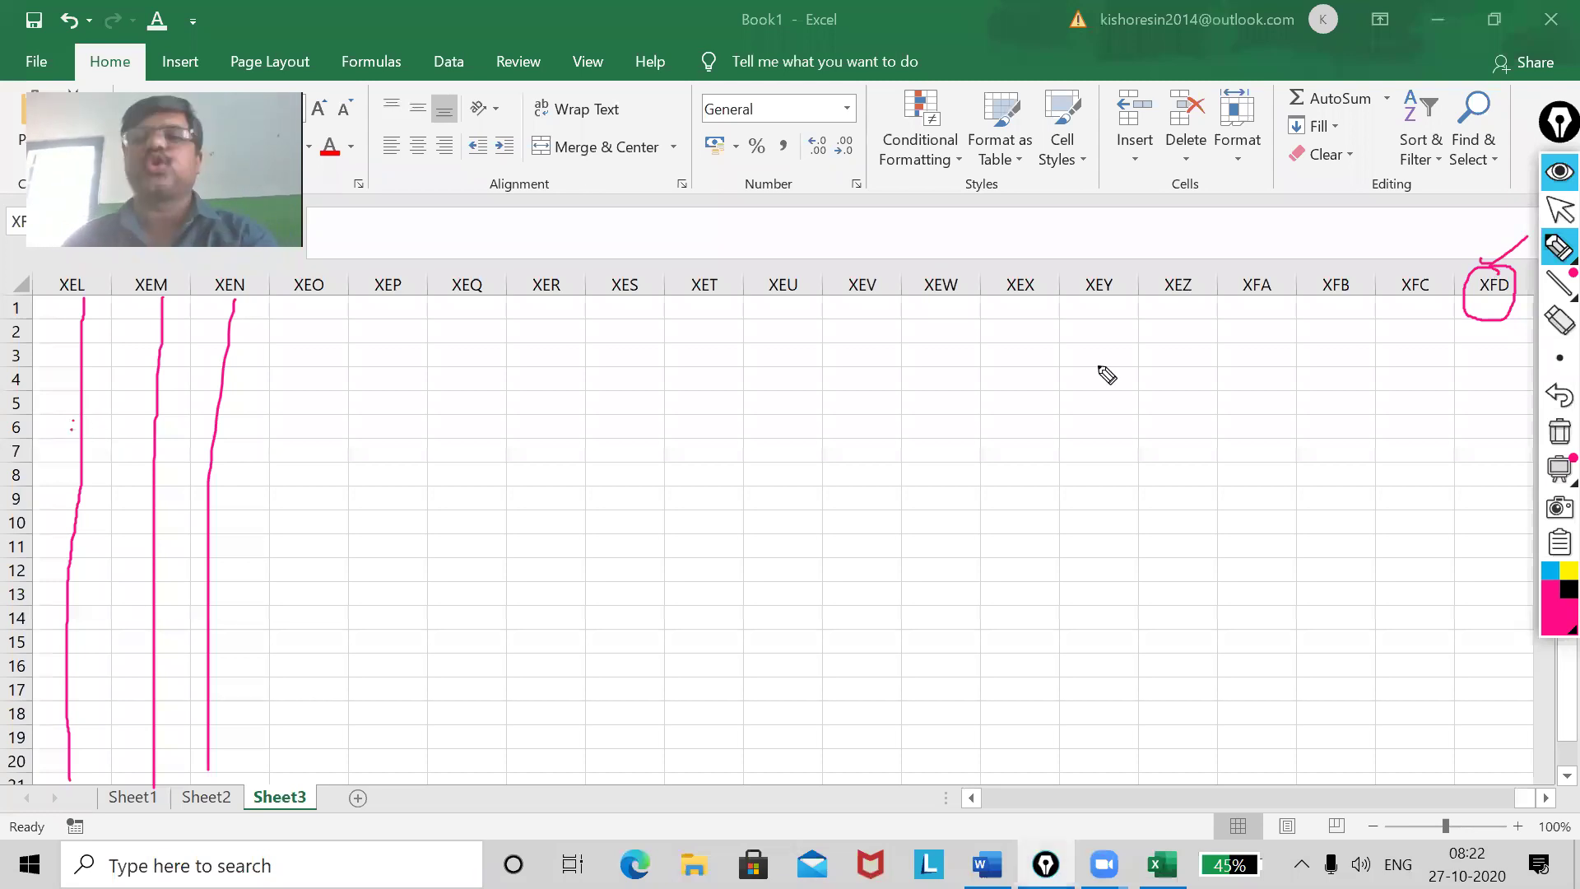
left_click(1559, 211)
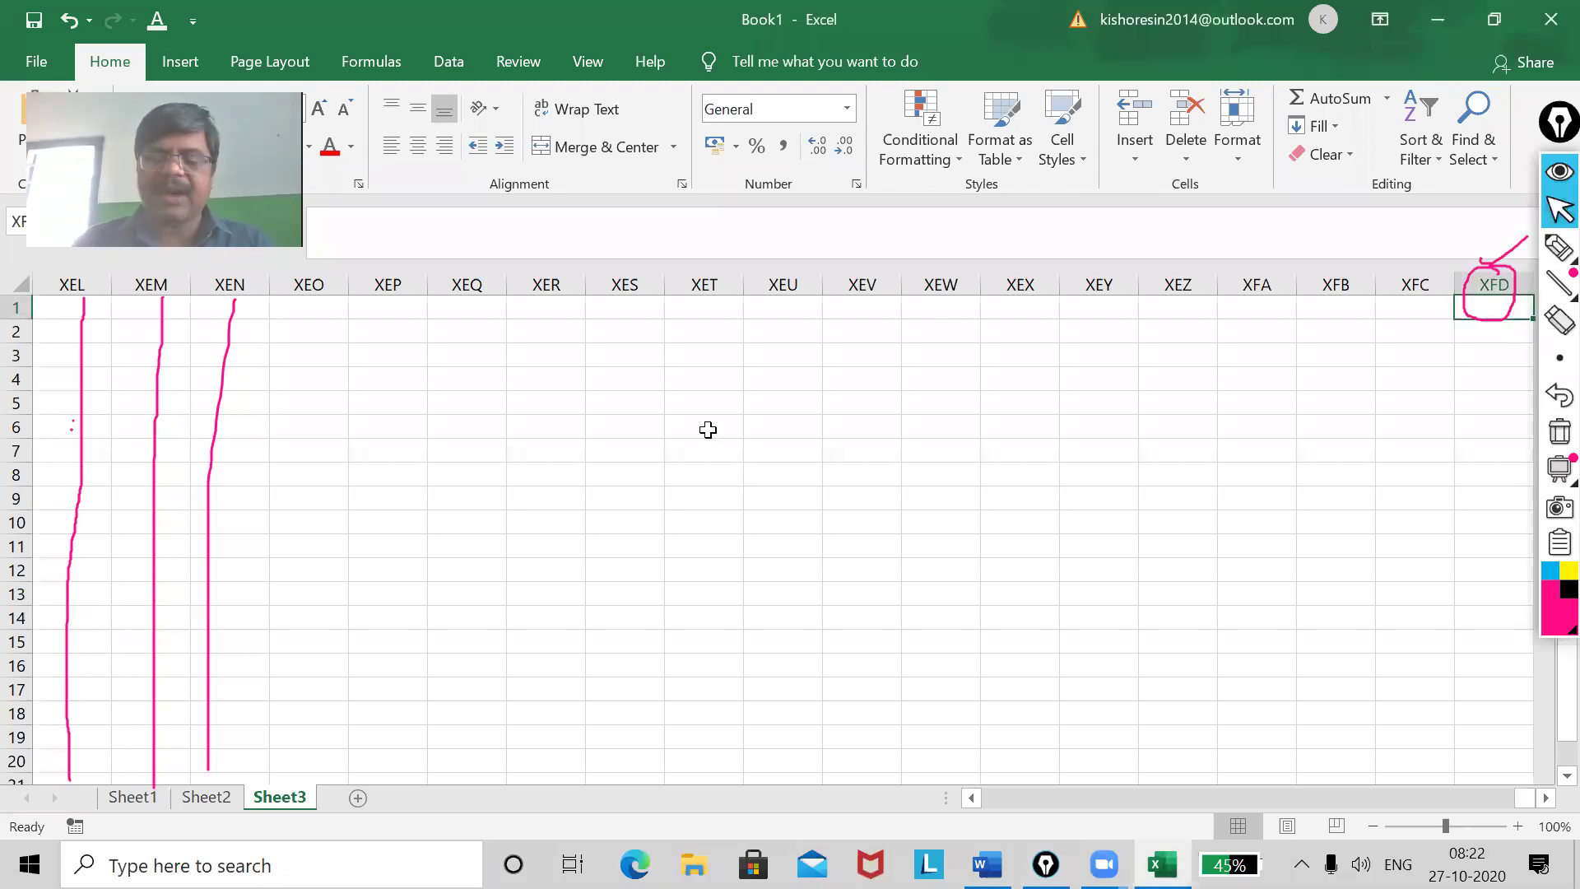
key("ctrl+Down")
Mark the last rows at the left edge in pink.
mouse_move(1557, 247)
left_click(1446, 255)
mouse_move(115, 745)
left_mouse_down()
mouse_move(3, 734)
mouse_move(99, 739)
left_mouse_up()
mouse_move(1552, 237)
left_click(1559, 210)
Zoom the sheet in to 140%.
left_click(1516, 826)
left_click(1516, 826)
left_click(1516, 826)
left_click(1517, 826)
scroll(247, 724, "down", 1)
Circle the XFD column header and underline row 1048575 in pink.
left_click(1559, 247)
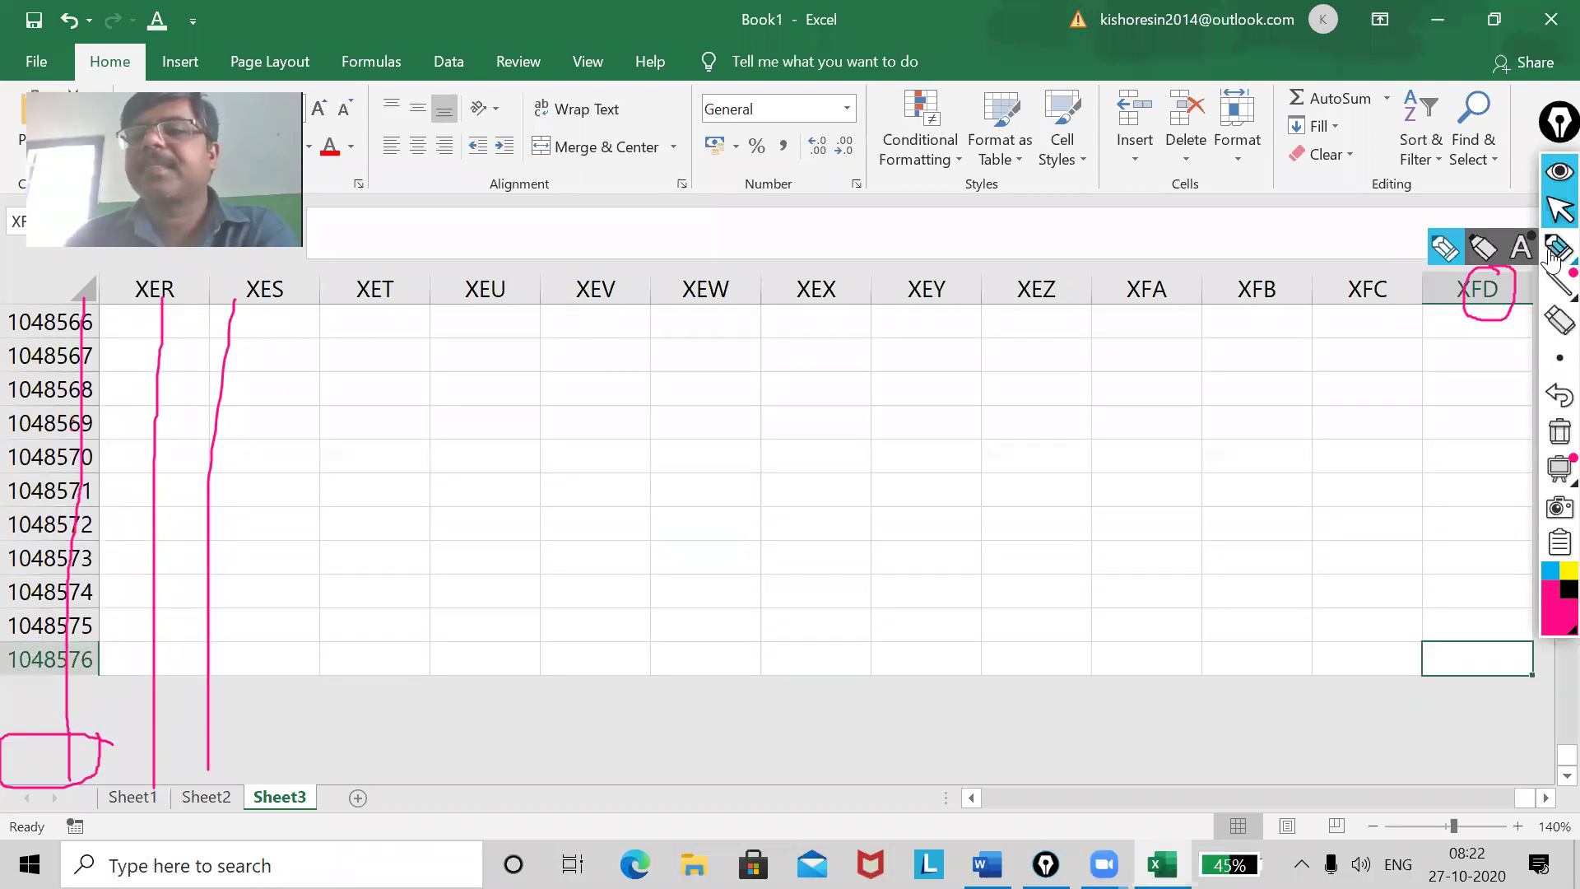
mouse_move(1497, 262)
left_mouse_down()
mouse_move(1465, 280)
mouse_move(1491, 262)
left_mouse_up()
mouse_move(122, 650)
left_mouse_down()
mouse_move(2, 648)
mouse_move(111, 685)
mouse_move(122, 654)
left_mouse_up()
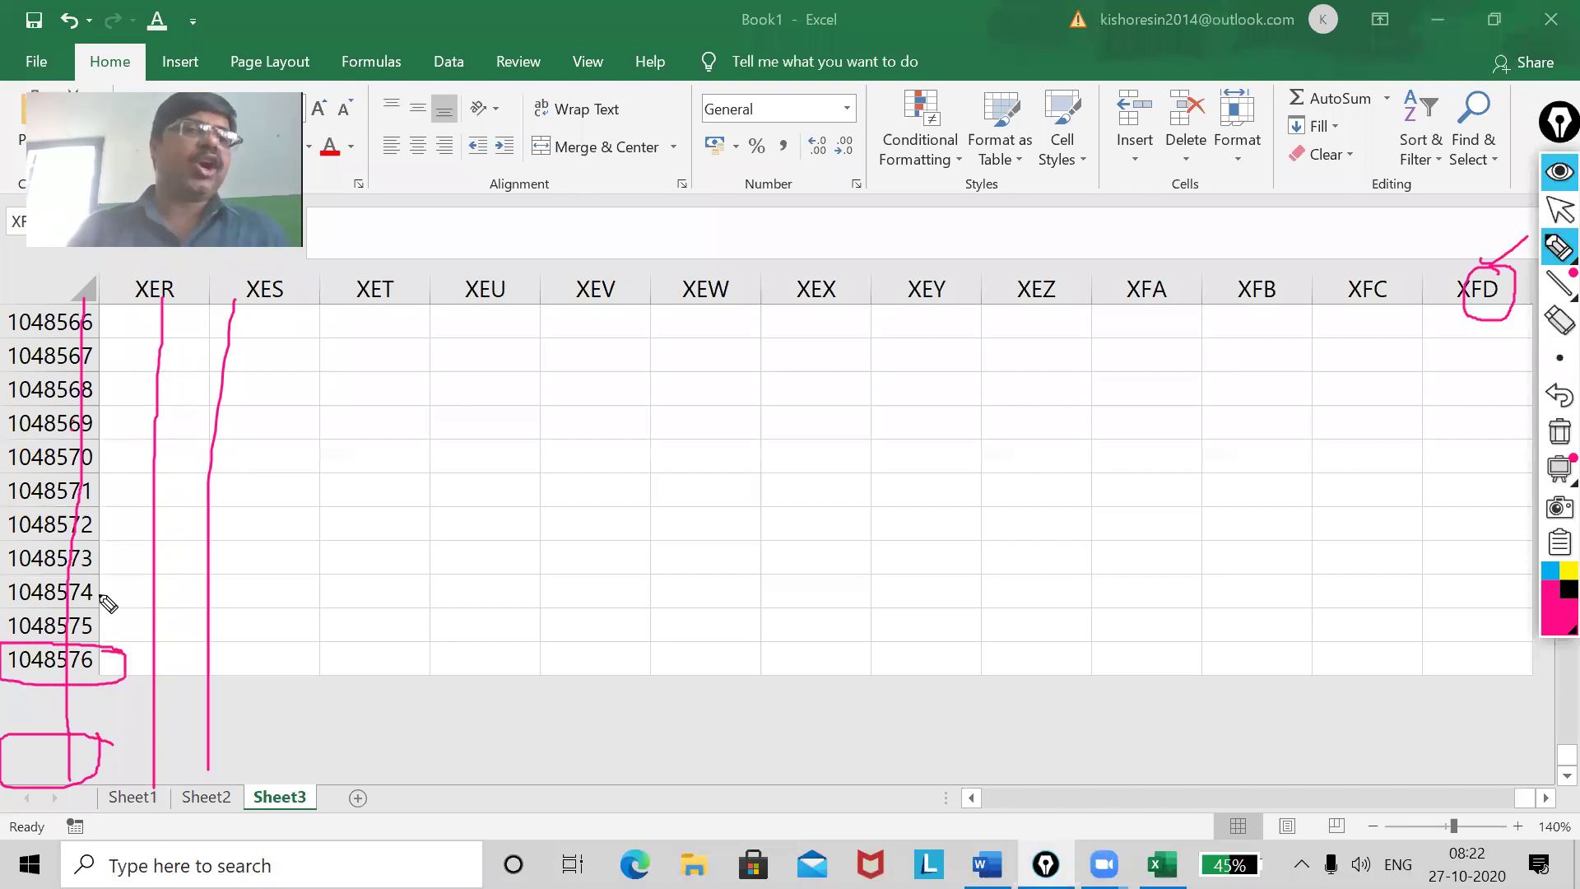
left_click(1559, 209)
Select the last cell XFD1048576, then bring the Word lesson notes forward.
mouse_move(1560, 284)
left_click(1477, 659)
left_click(987, 864)
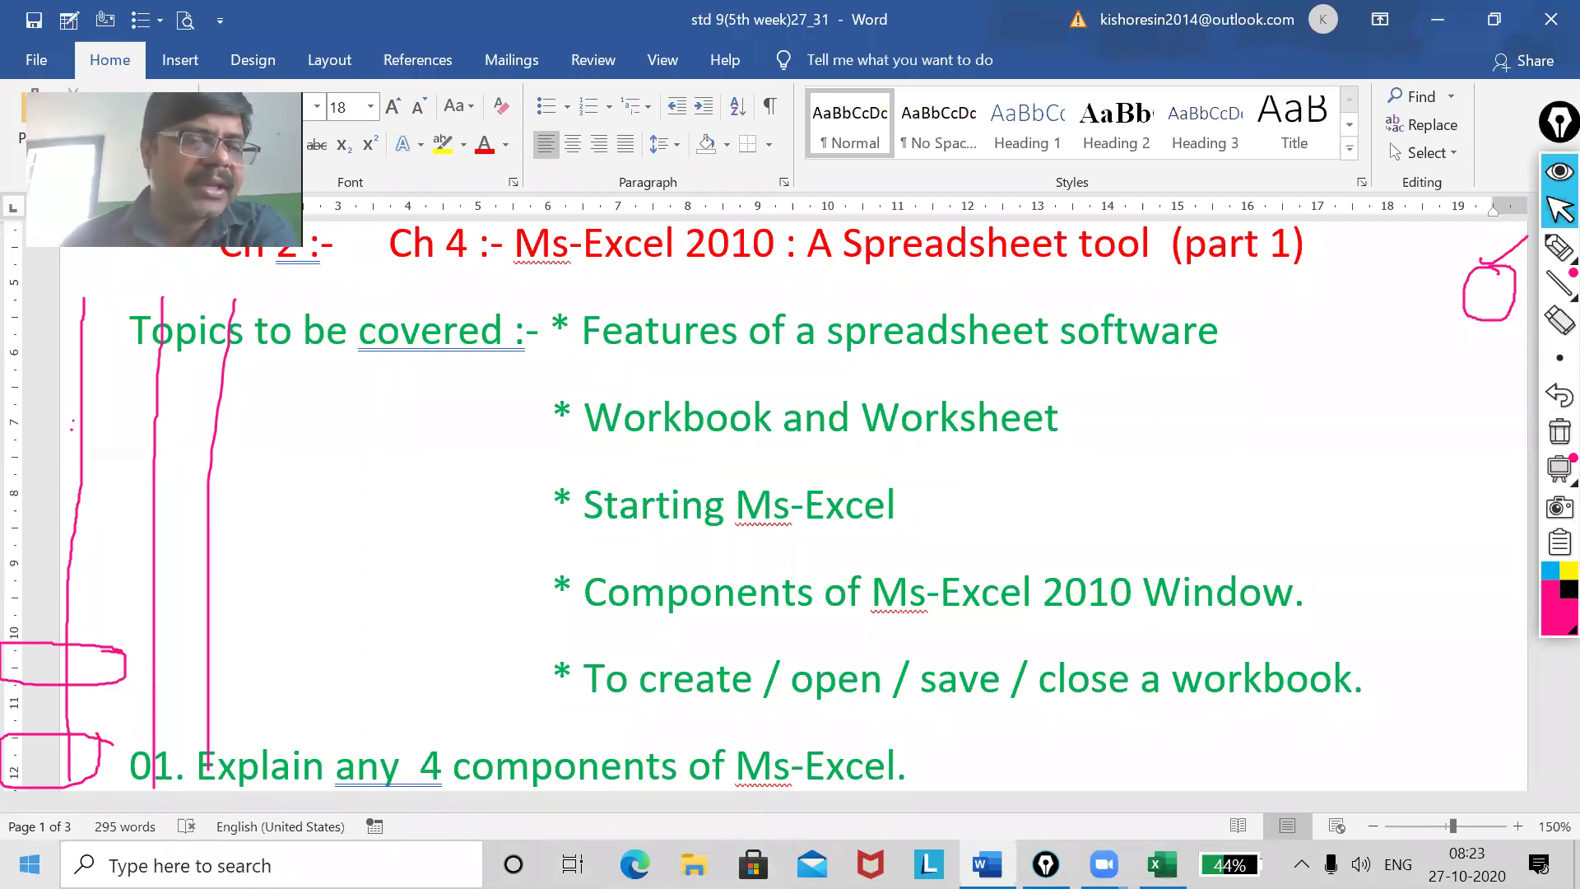
Open the Windows Start menu and close it again.
left_click(30, 864)
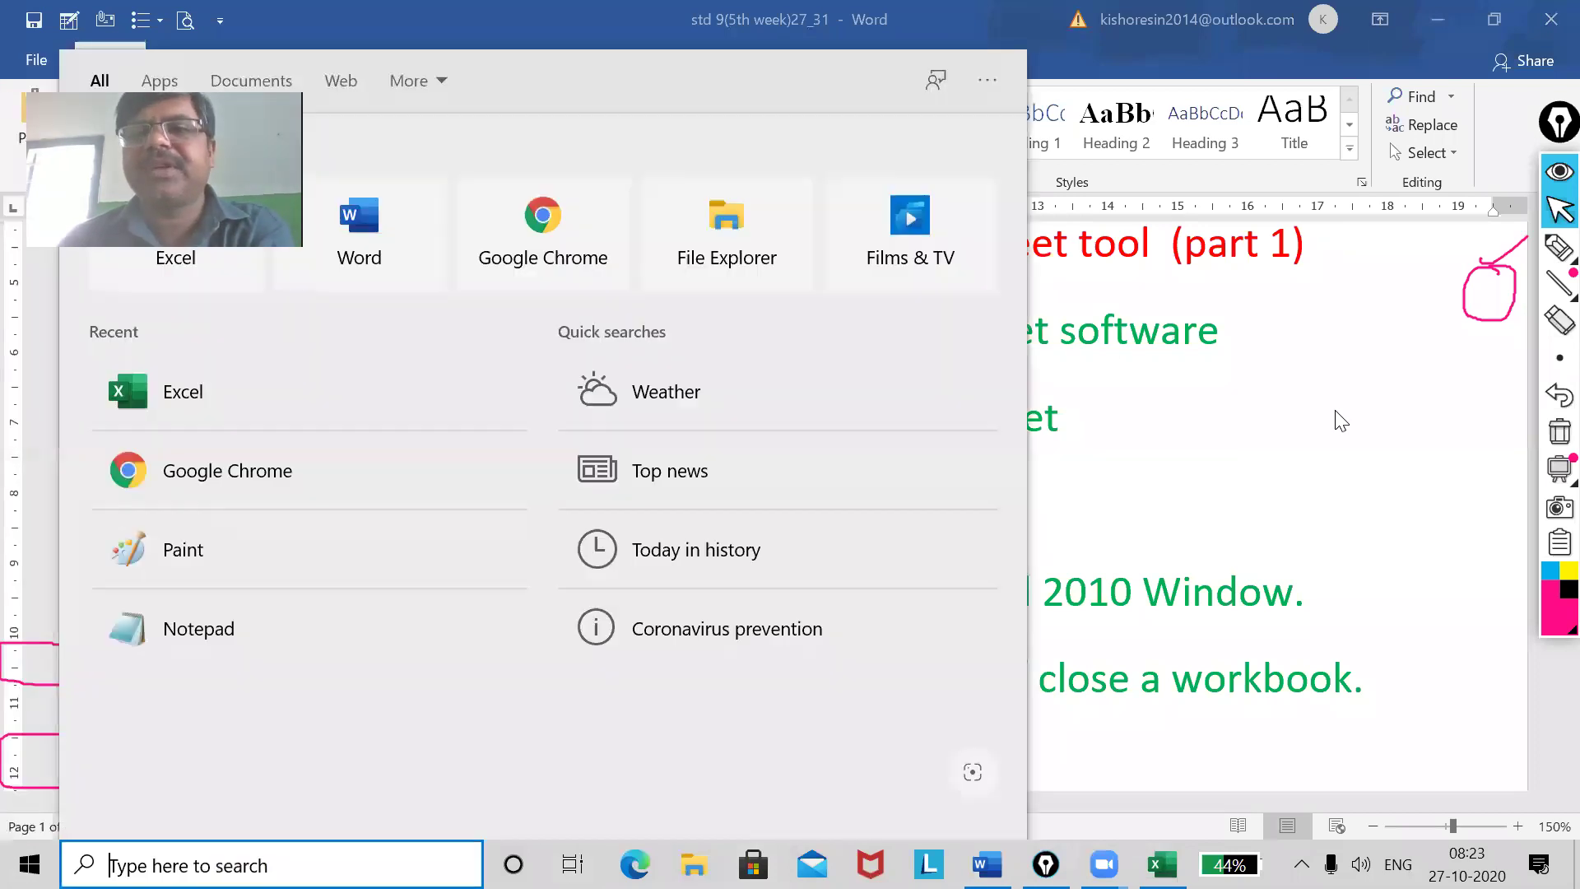
left_click(1337, 415)
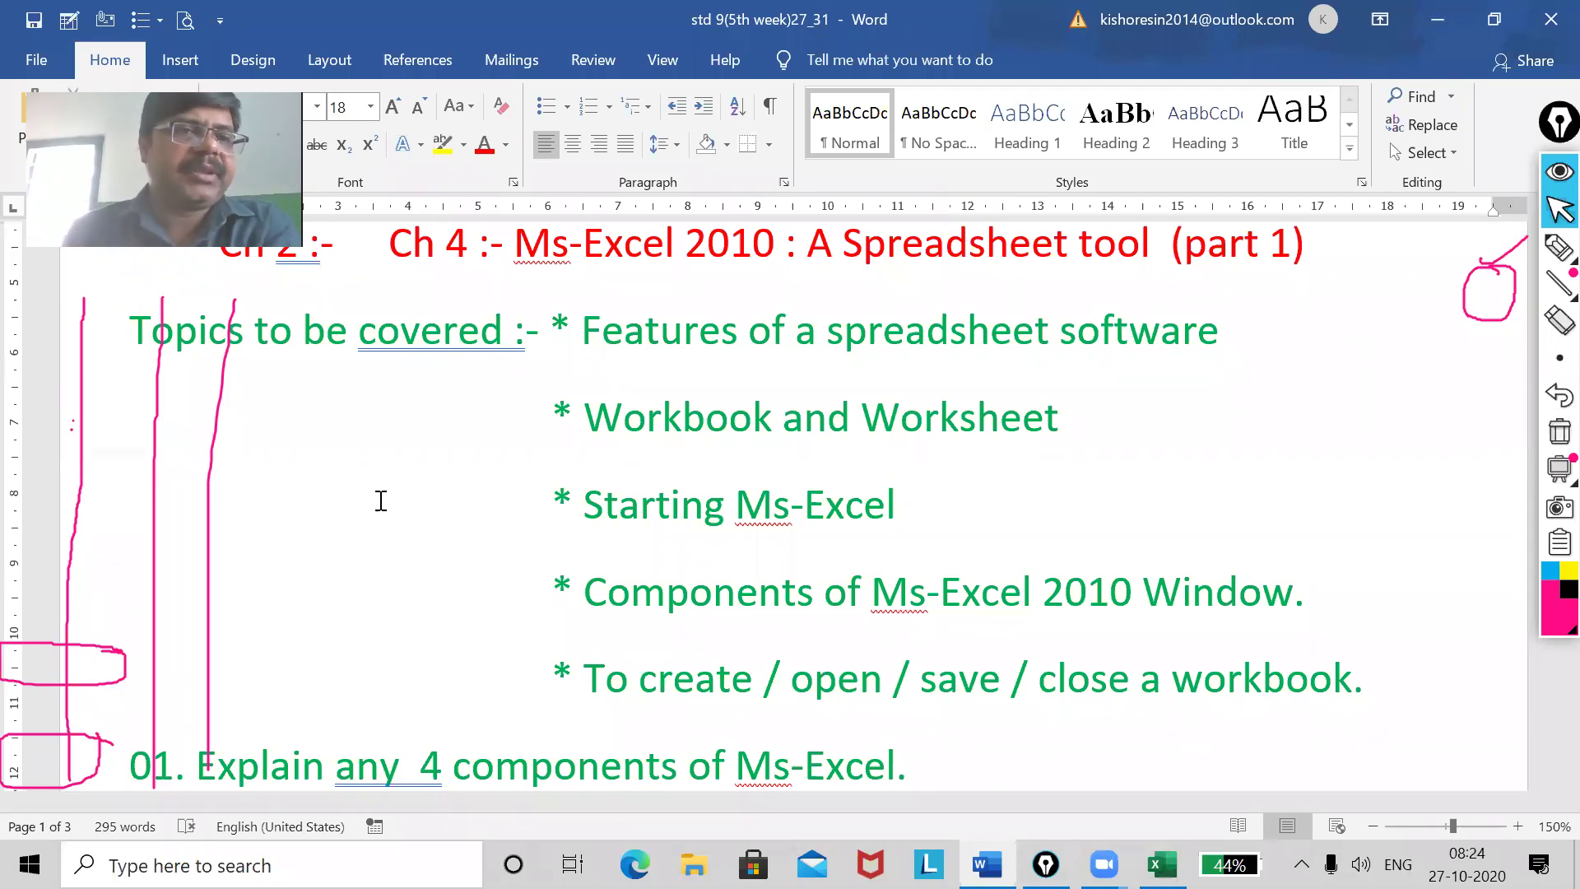
Search 'exce' to launch Excel, then select Word's 'Components of Ms-Excel 2010 Window' topic.
left_click(247, 865)
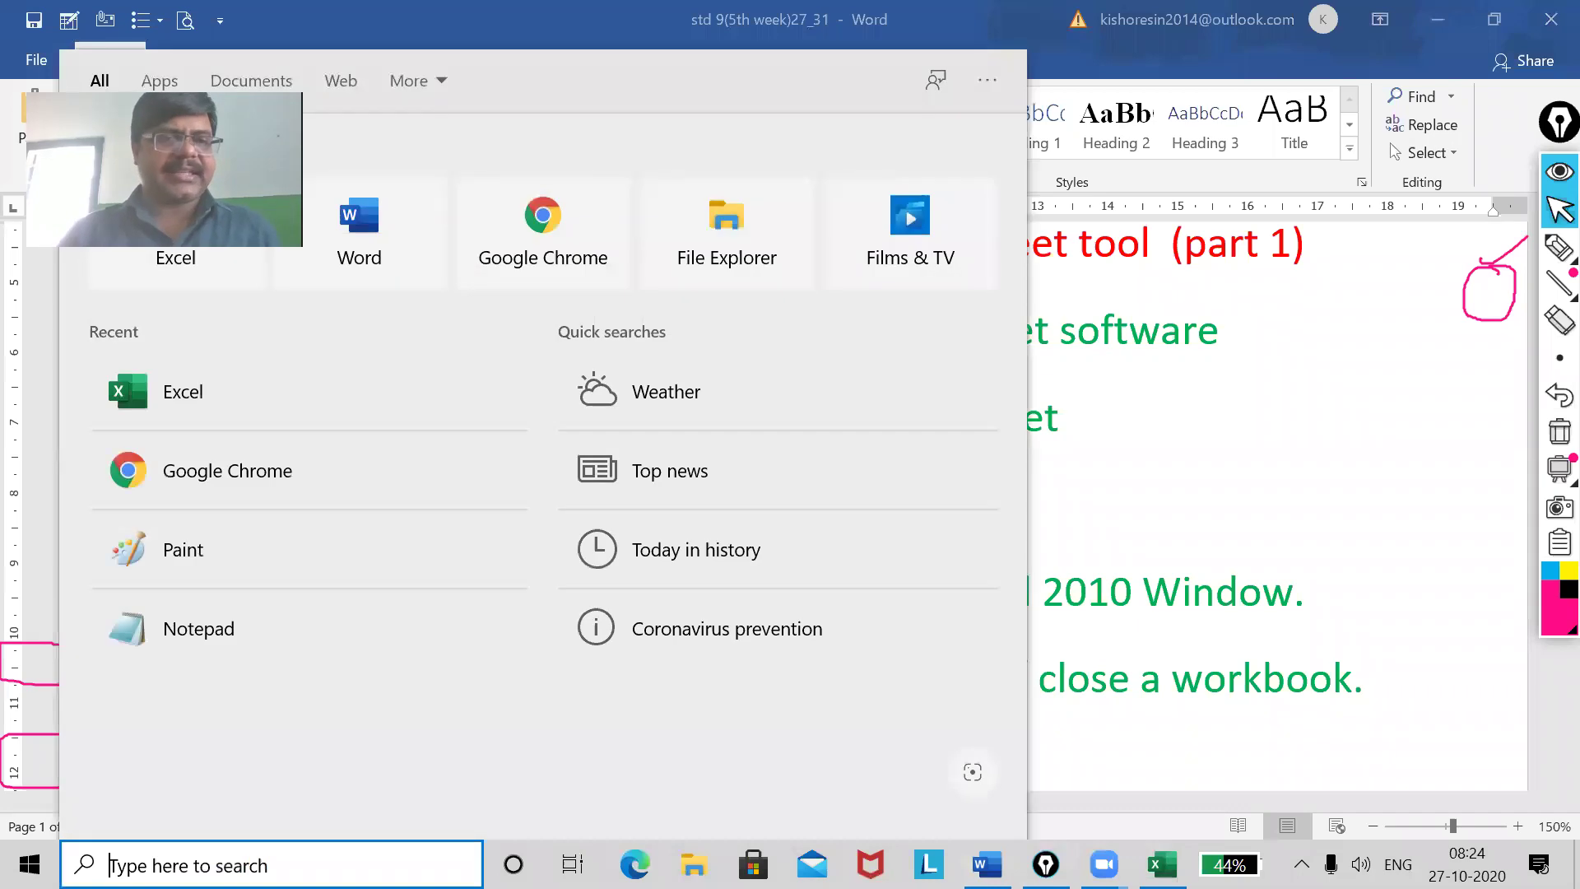
type("exce")
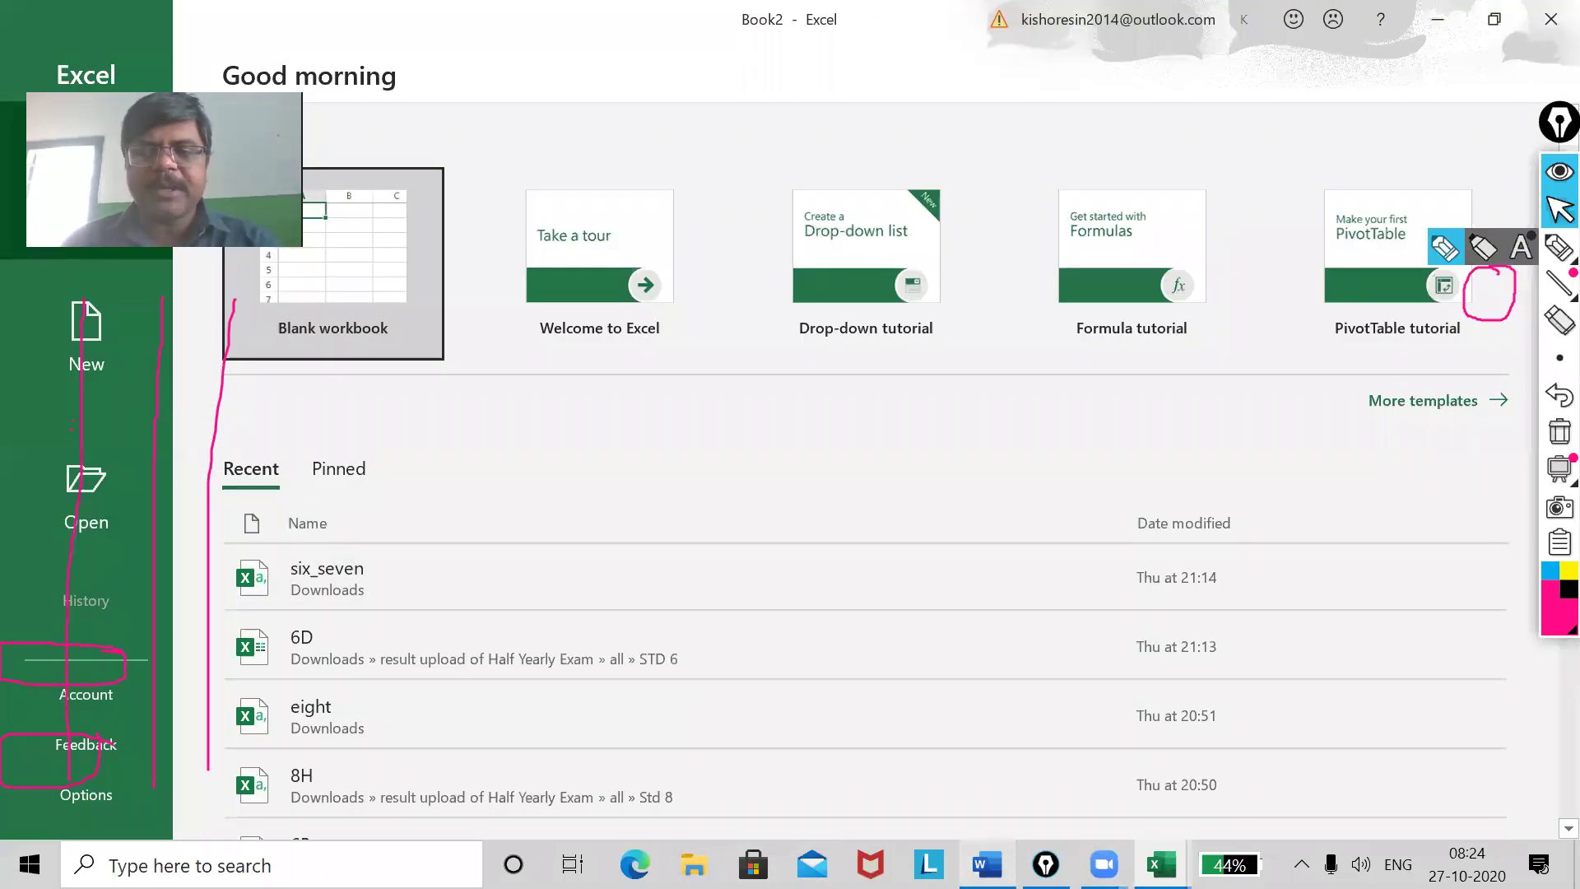
left_click(987, 864)
left_click_drag(583, 593, 1326, 581)
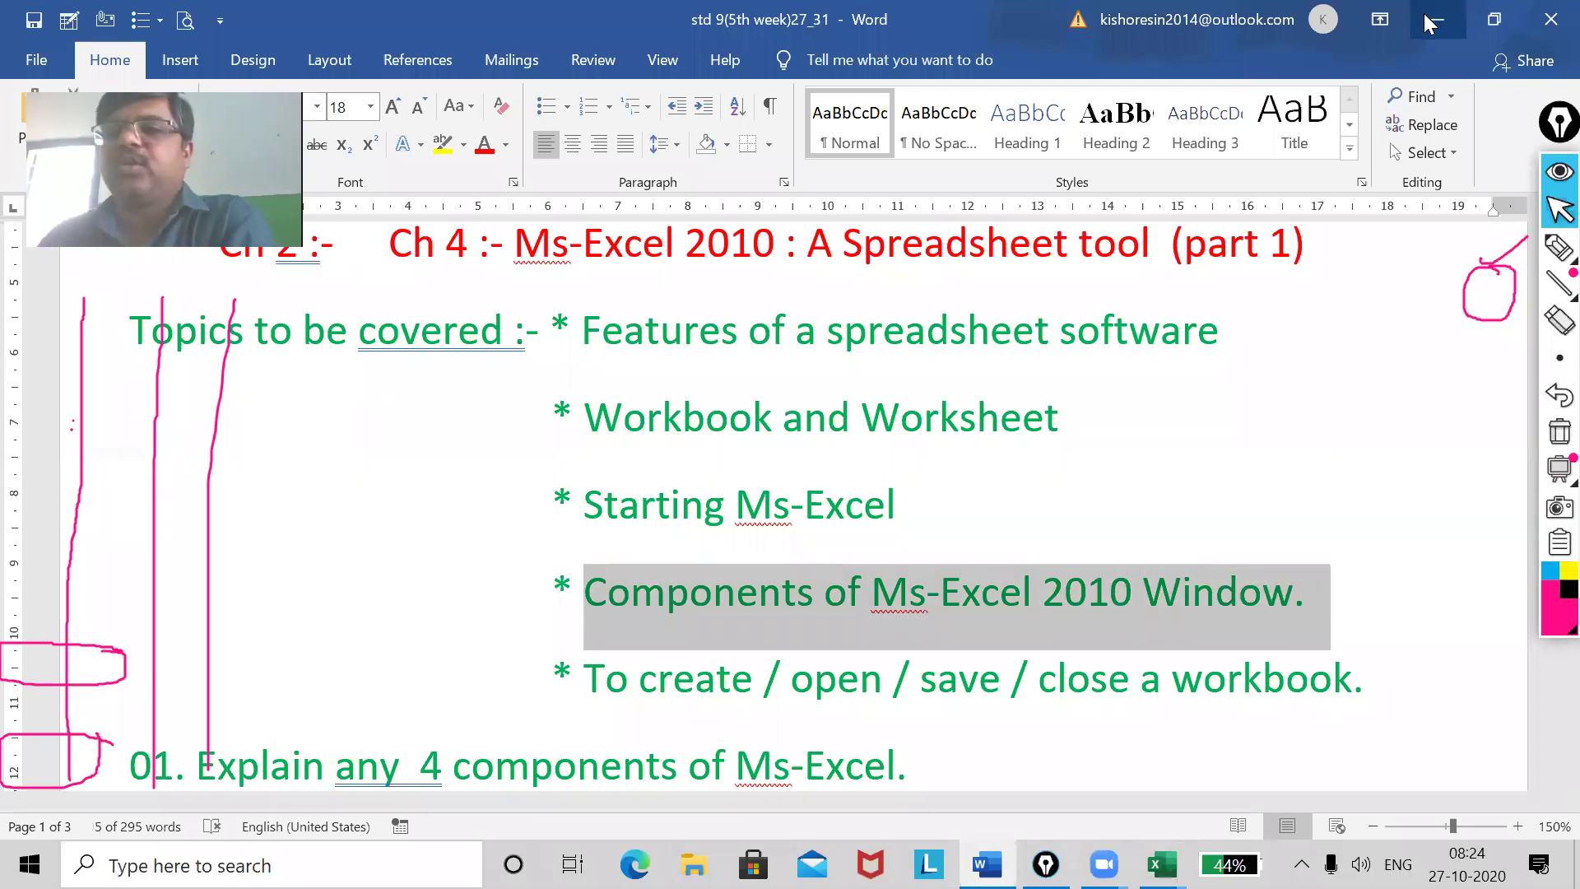
Minimize Word, create blank workbook Book2, select D1 and clear the pink annotations.
left_click(1435, 20)
left_click(326, 308)
left_click(326, 309)
left_click(1560, 430)
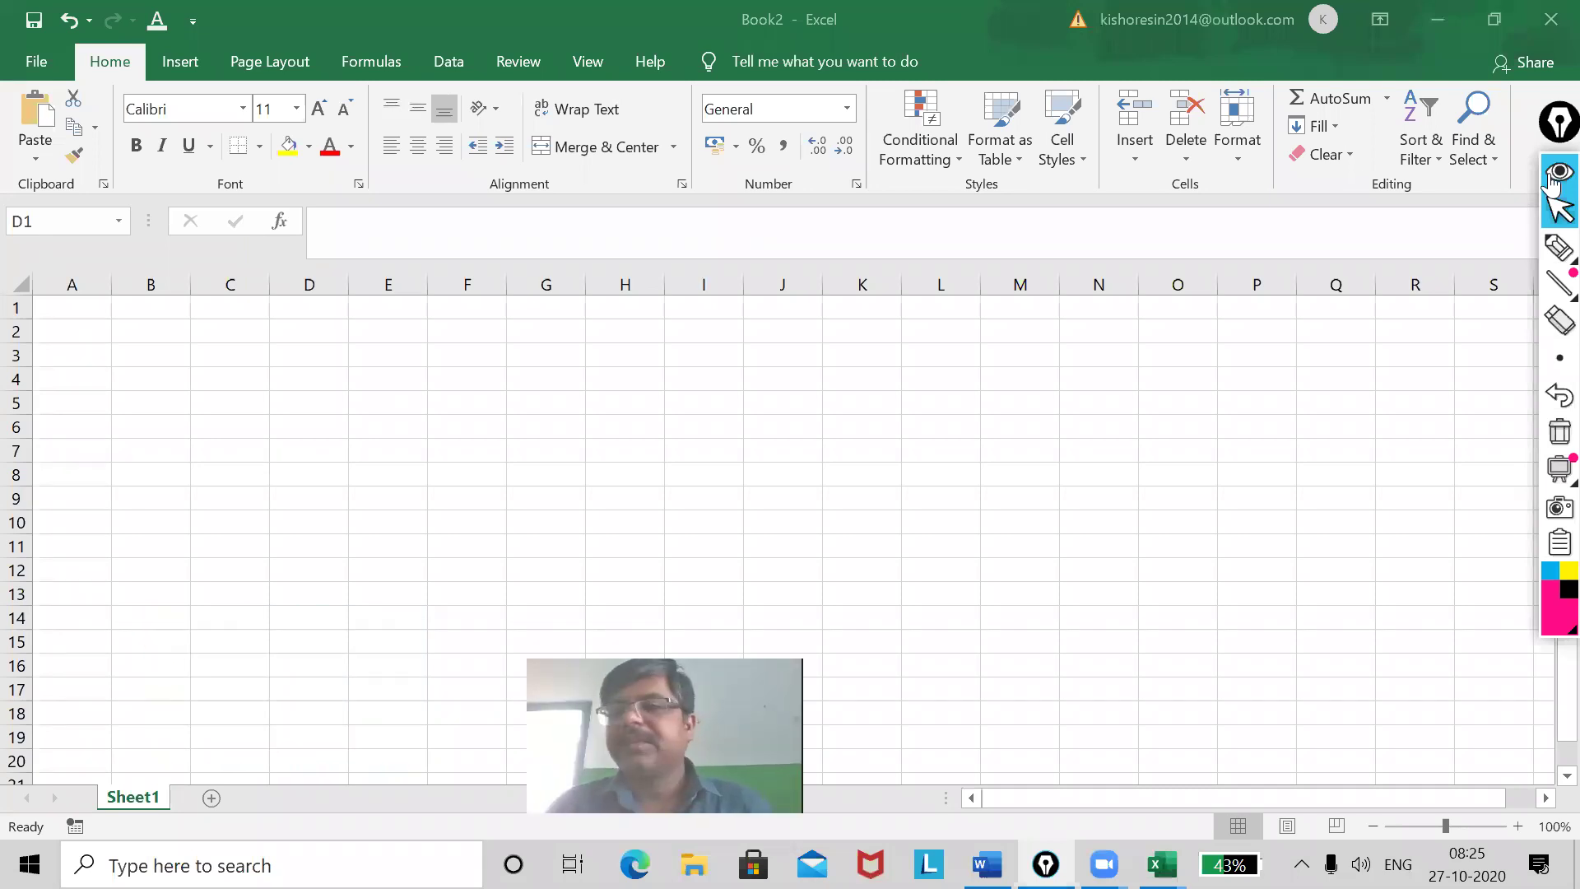
Circle the Name Box address in pink, then return to the pointer and select cell R7.
mouse_move(1551, 255)
left_click(1444, 246)
mouse_move(152, 214)
left_mouse_down()
mouse_move(95, 189)
mouse_move(10, 206)
mouse_move(35, 265)
mouse_move(152, 237)
mouse_move(159, 200)
left_mouse_up()
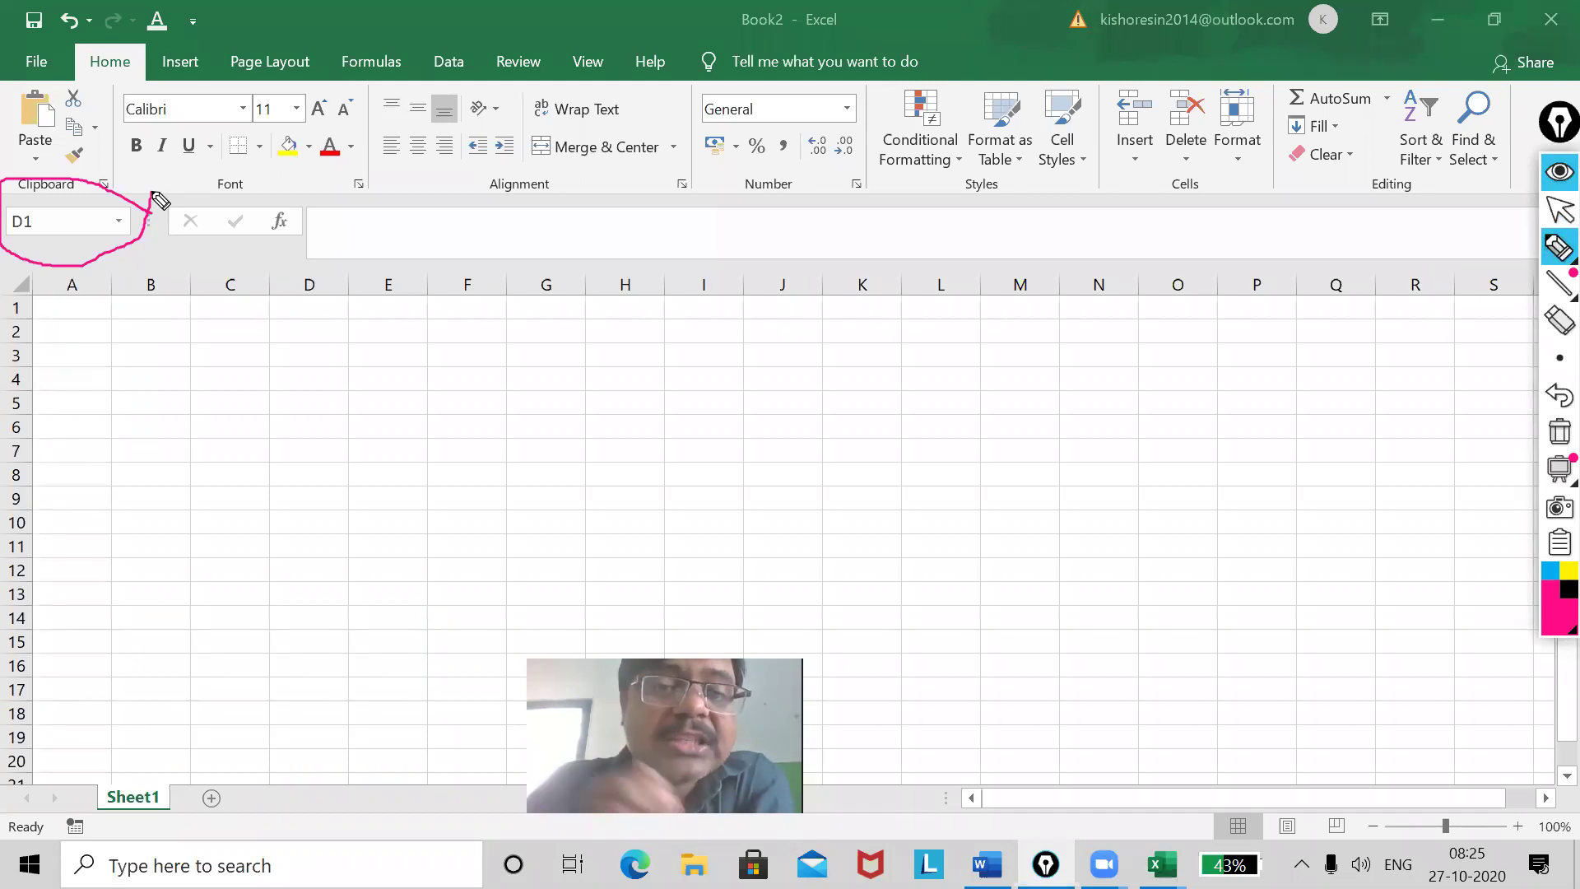
left_click(1560, 209)
left_click(1406, 446)
Ring the formula entry area and column letters with highlighter ink.
mouse_move(1557, 246)
left_click(1472, 251)
mouse_move(742, 231)
left_mouse_down()
mouse_move(423, 211)
mouse_move(329, 293)
mouse_move(776, 312)
left_mouse_up()
mouse_move(871, 323)
left_mouse_down()
mouse_move(913, 236)
mouse_move(656, 215)
left_mouse_up()
left_click(1556, 210)
Enter 1, 3 and 4 into A1, B1 and C1, then clear the pink ink.
left_click(69, 310)
type("1")
left_click(144, 307)
type("3")
left_click(234, 317)
type("4")
left_click(75, 308)
left_click(145, 308)
left_click(1559, 431)
left_click(79, 309)
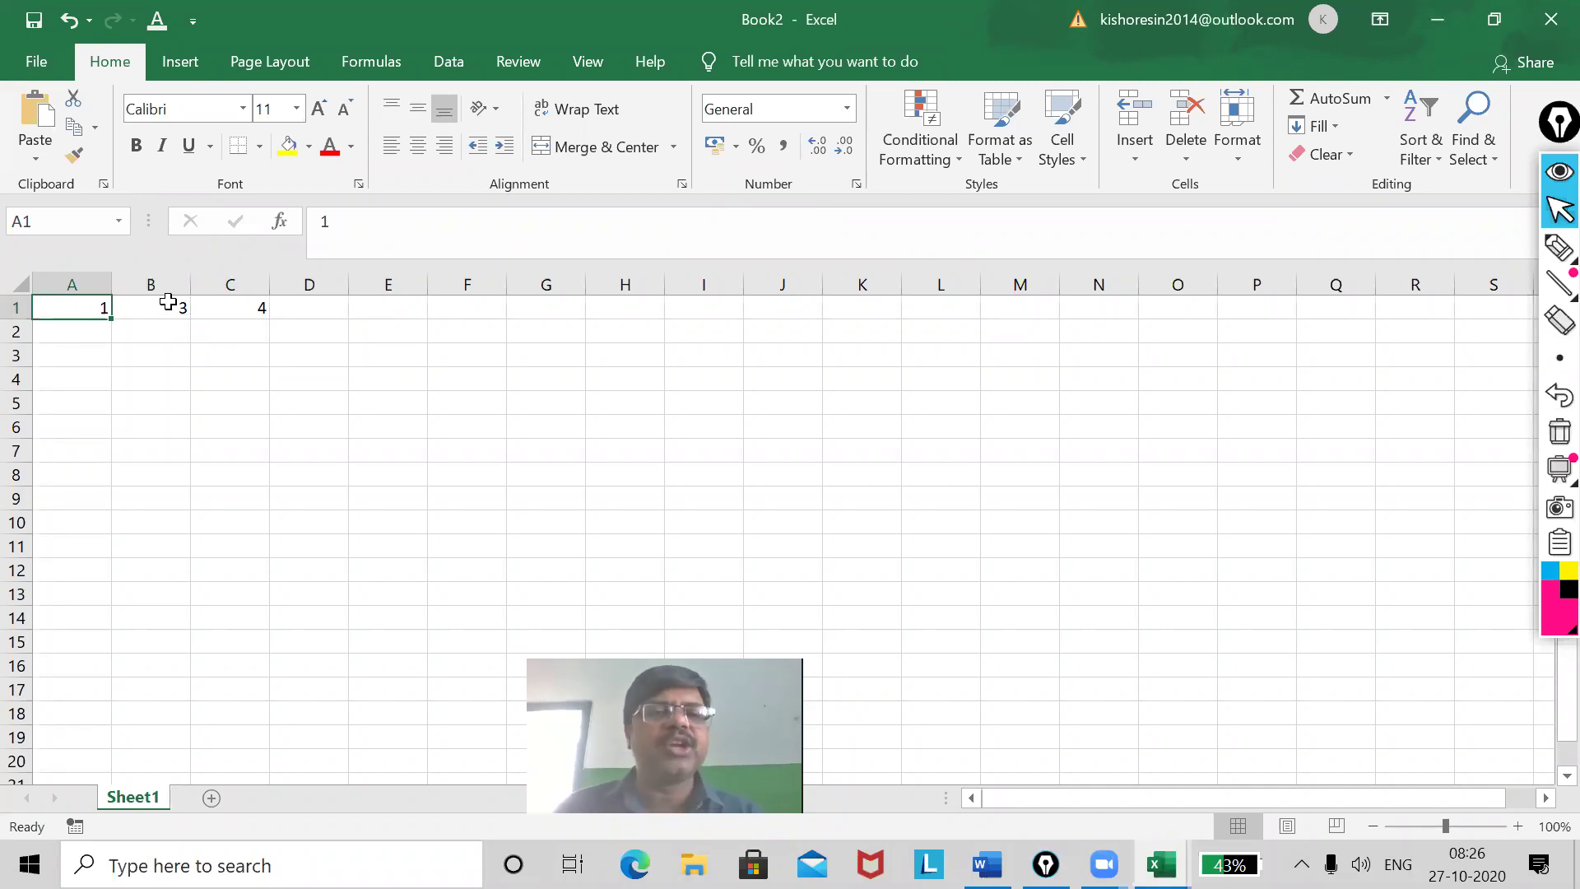
Enter =sum(a1:c1) in D1 so it totals 8.
left_click(317, 309)
type("=sum(a1:c1)")
key("Return")
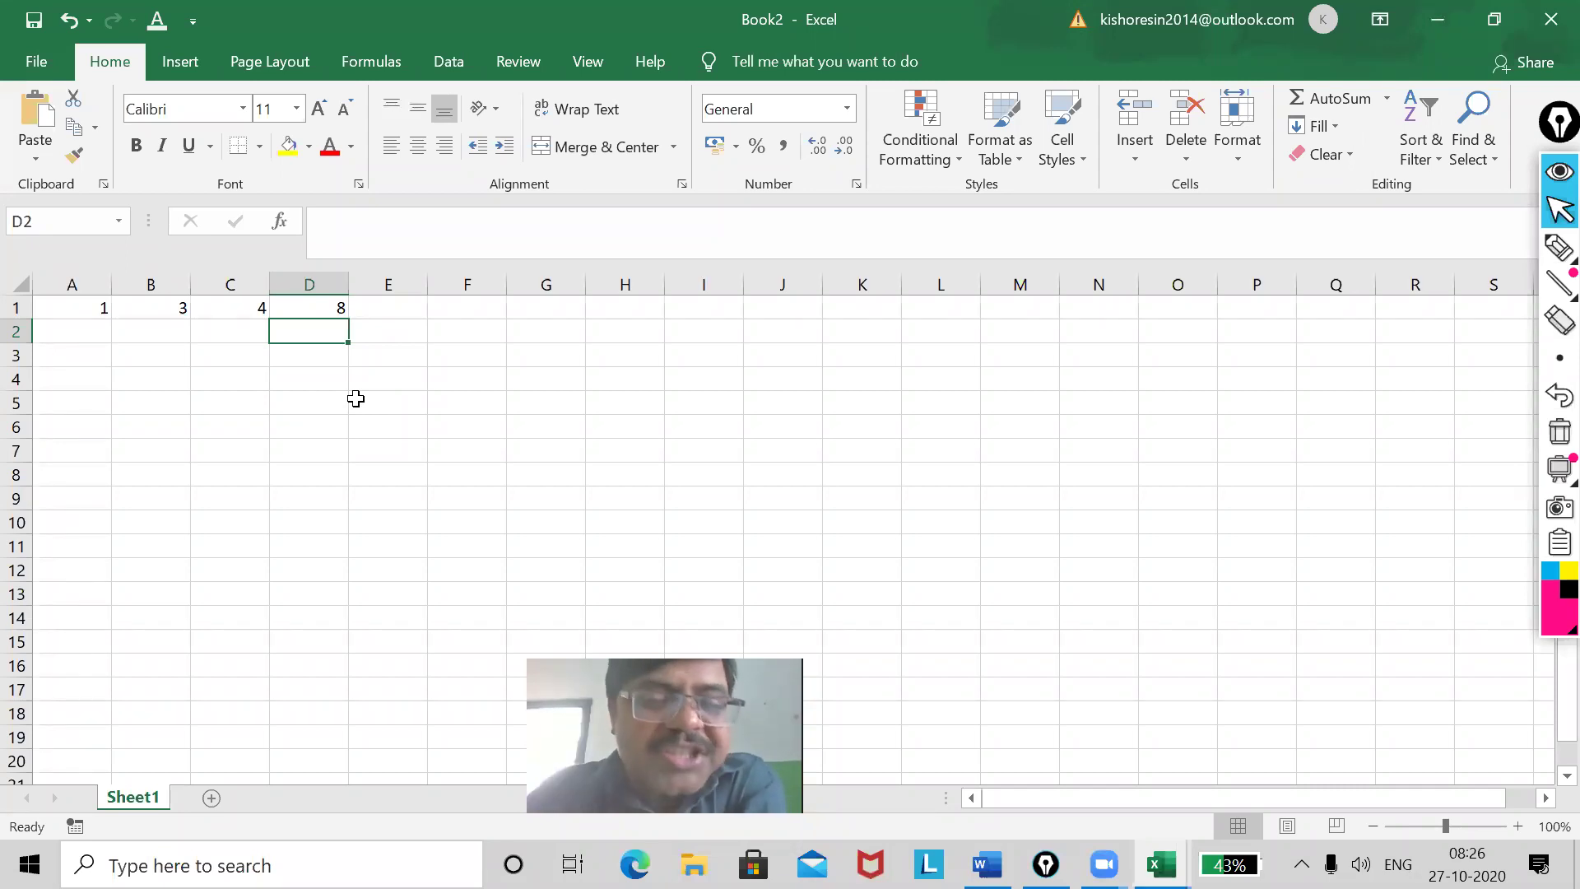
Review B1, C1 and D1's SUM formula, then bring the Word lesson notes forward.
key("Left")
key("Left")
key("Up")
key("Right")
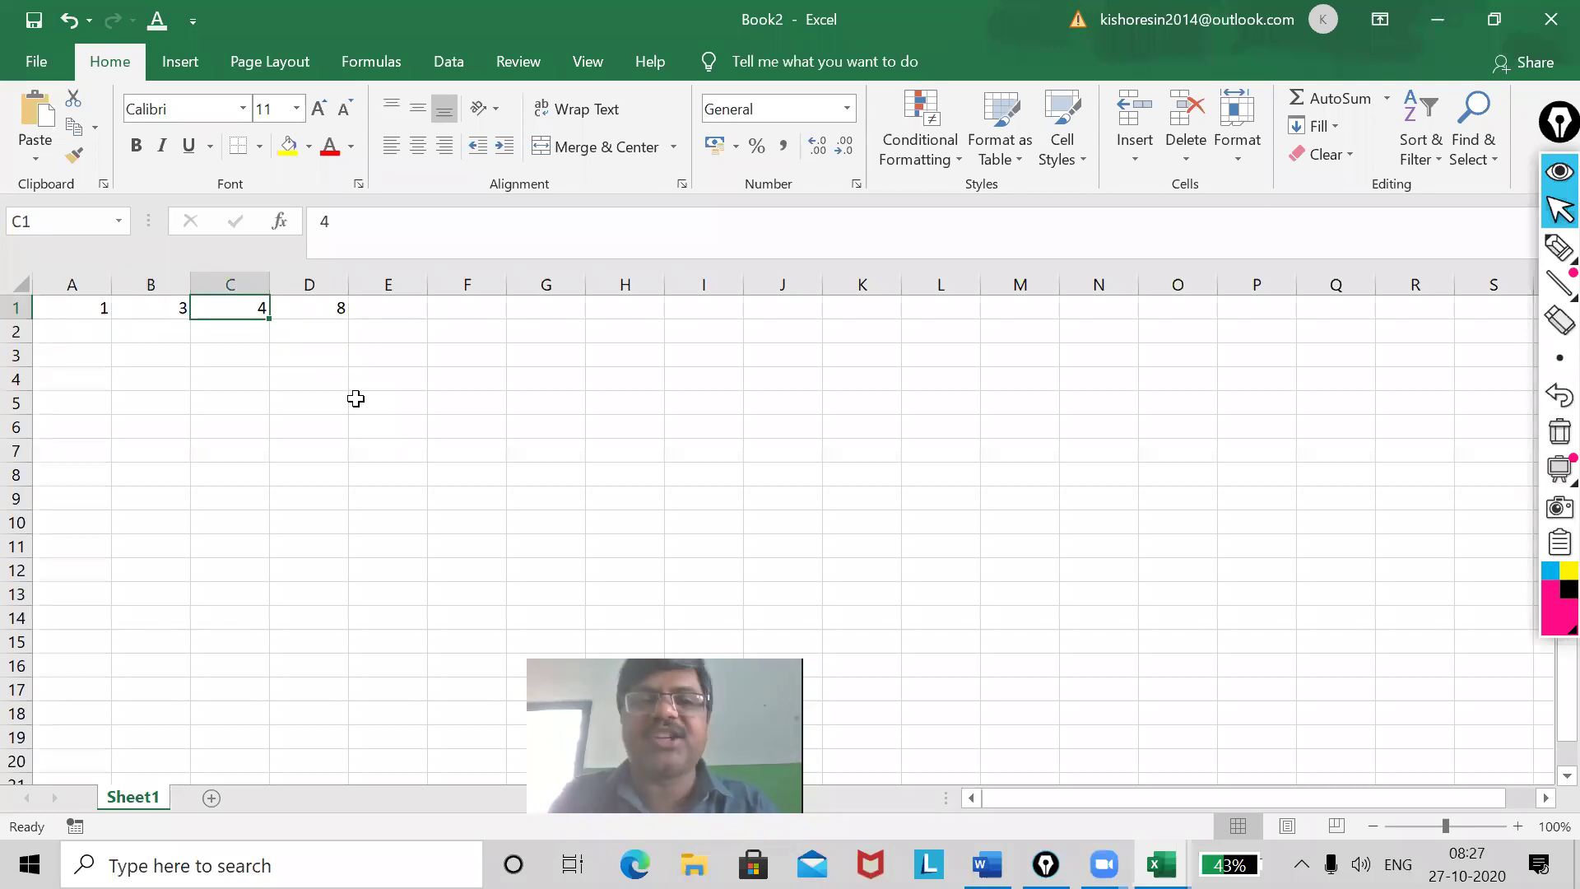
key("Right")
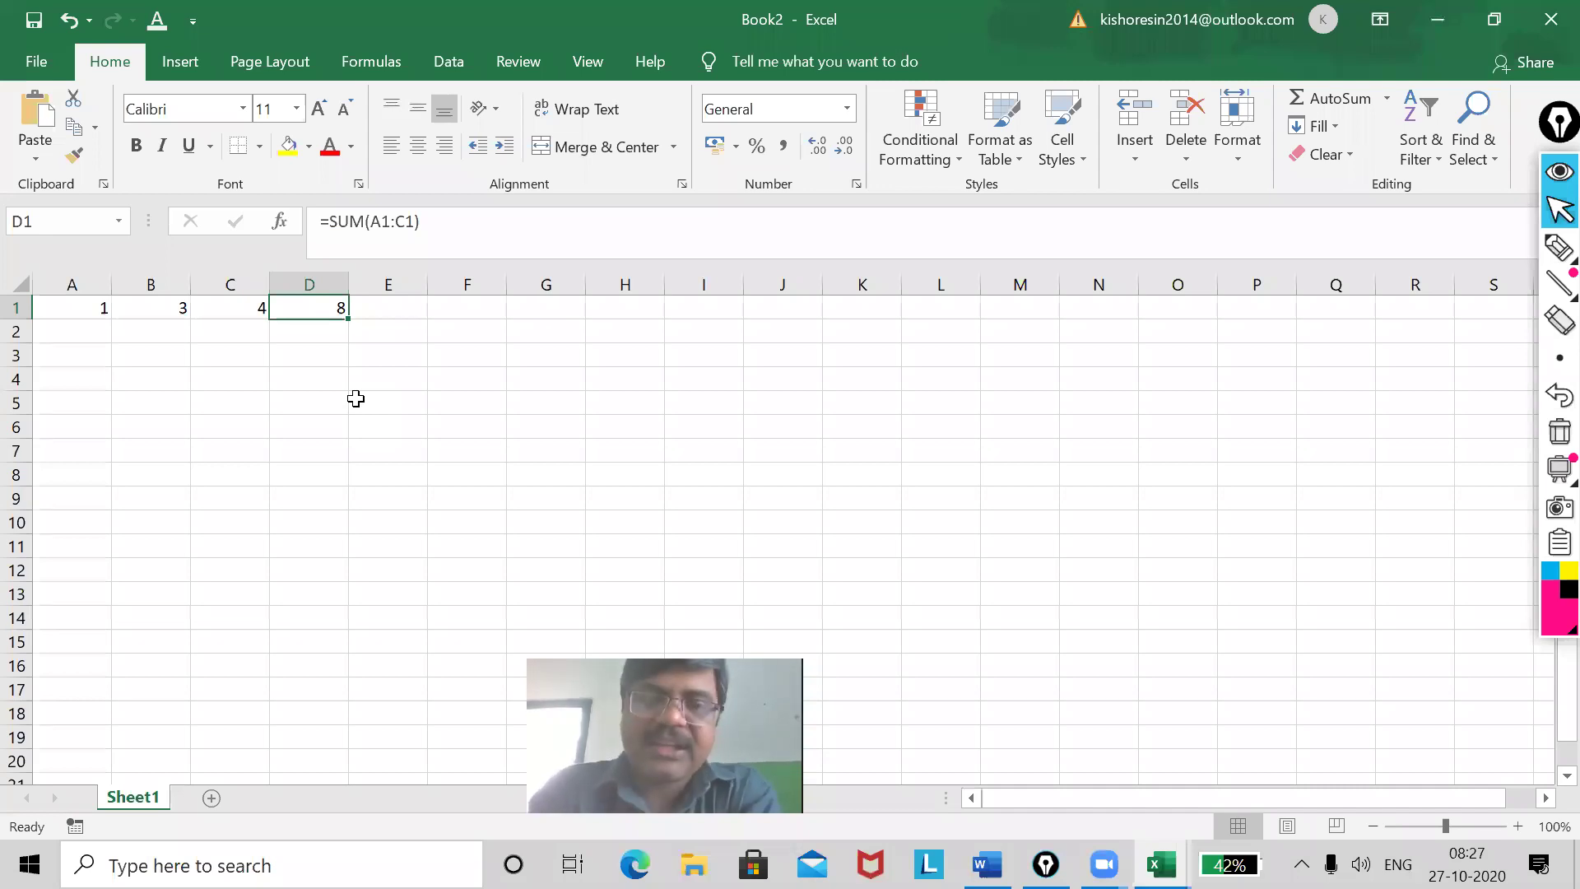
left_click(543, 802)
left_click(987, 864)
Highlight the 'To create / open / save / close a workbook' topic, then return to Book2.
left_click_drag(585, 678, 1331, 687)
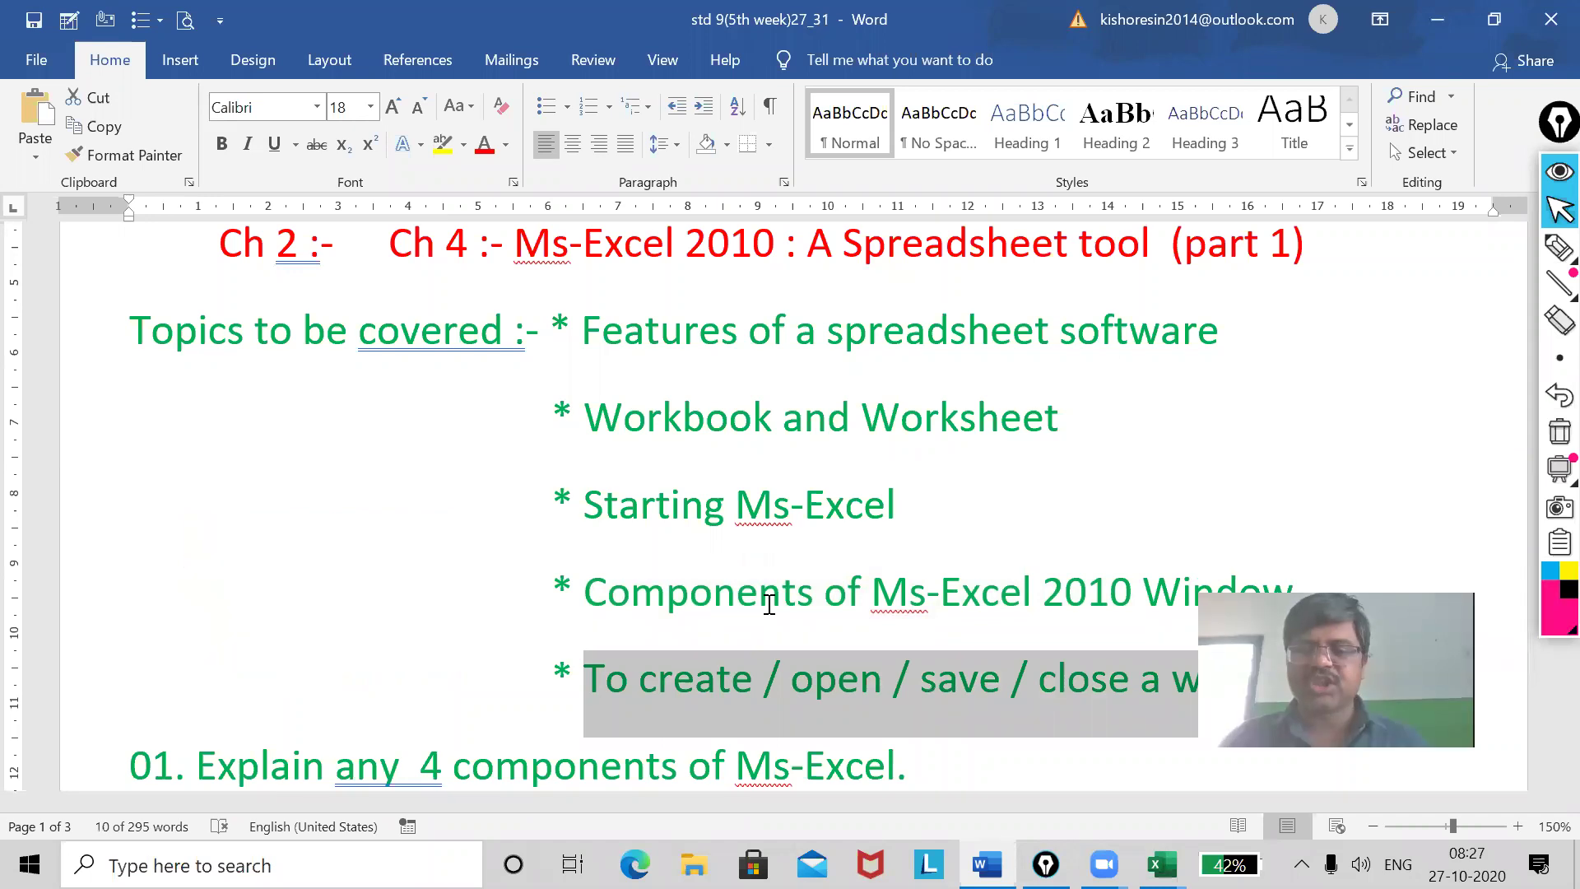
mouse_move(1149, 847)
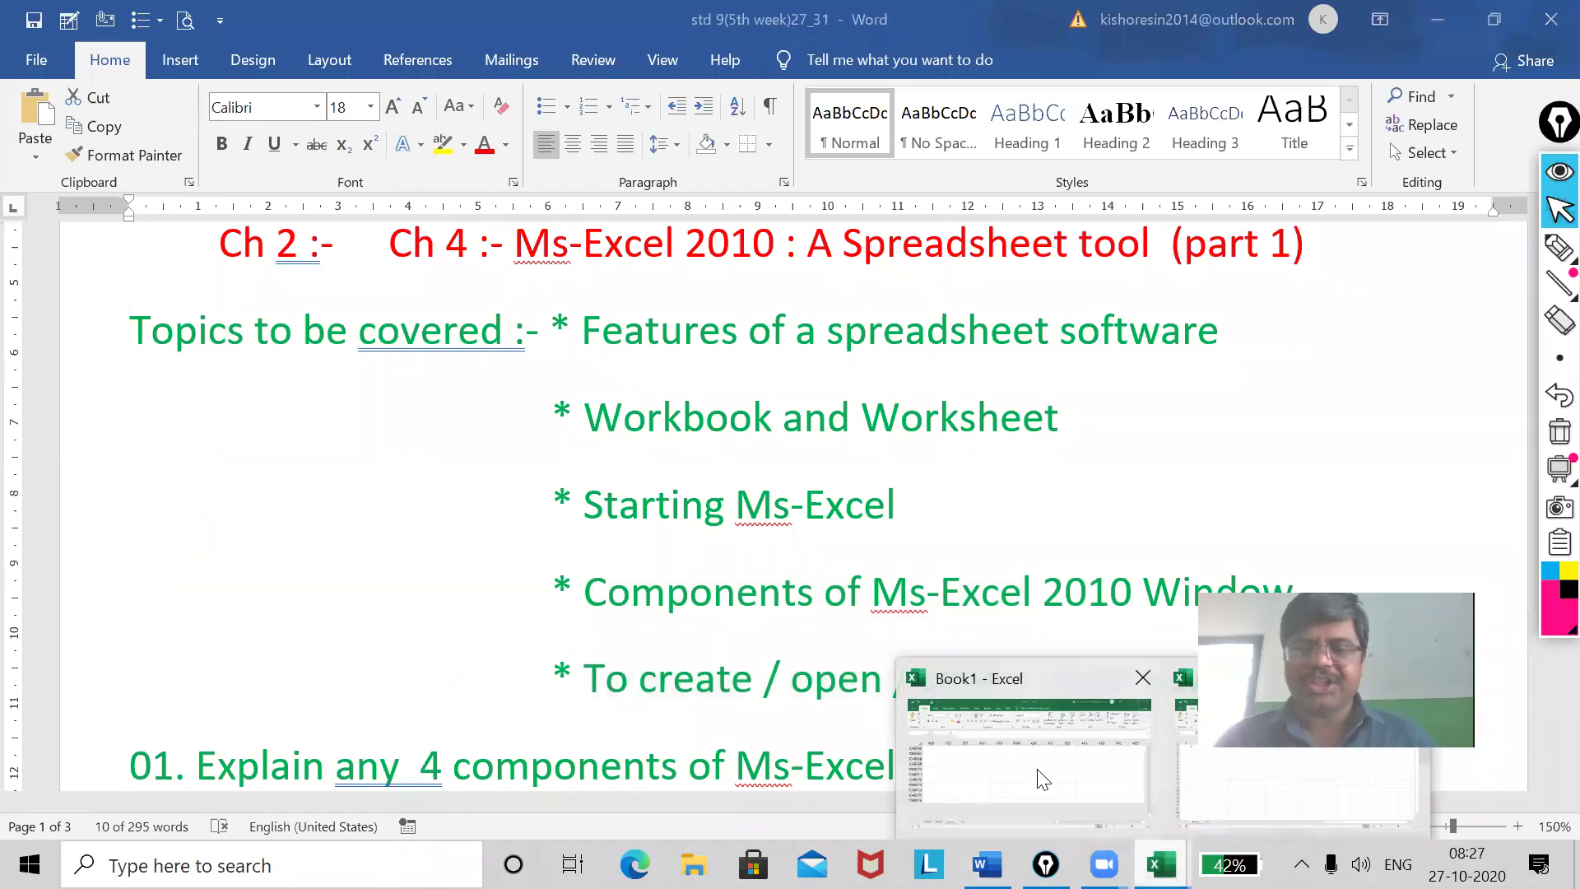
left_click(1231, 803)
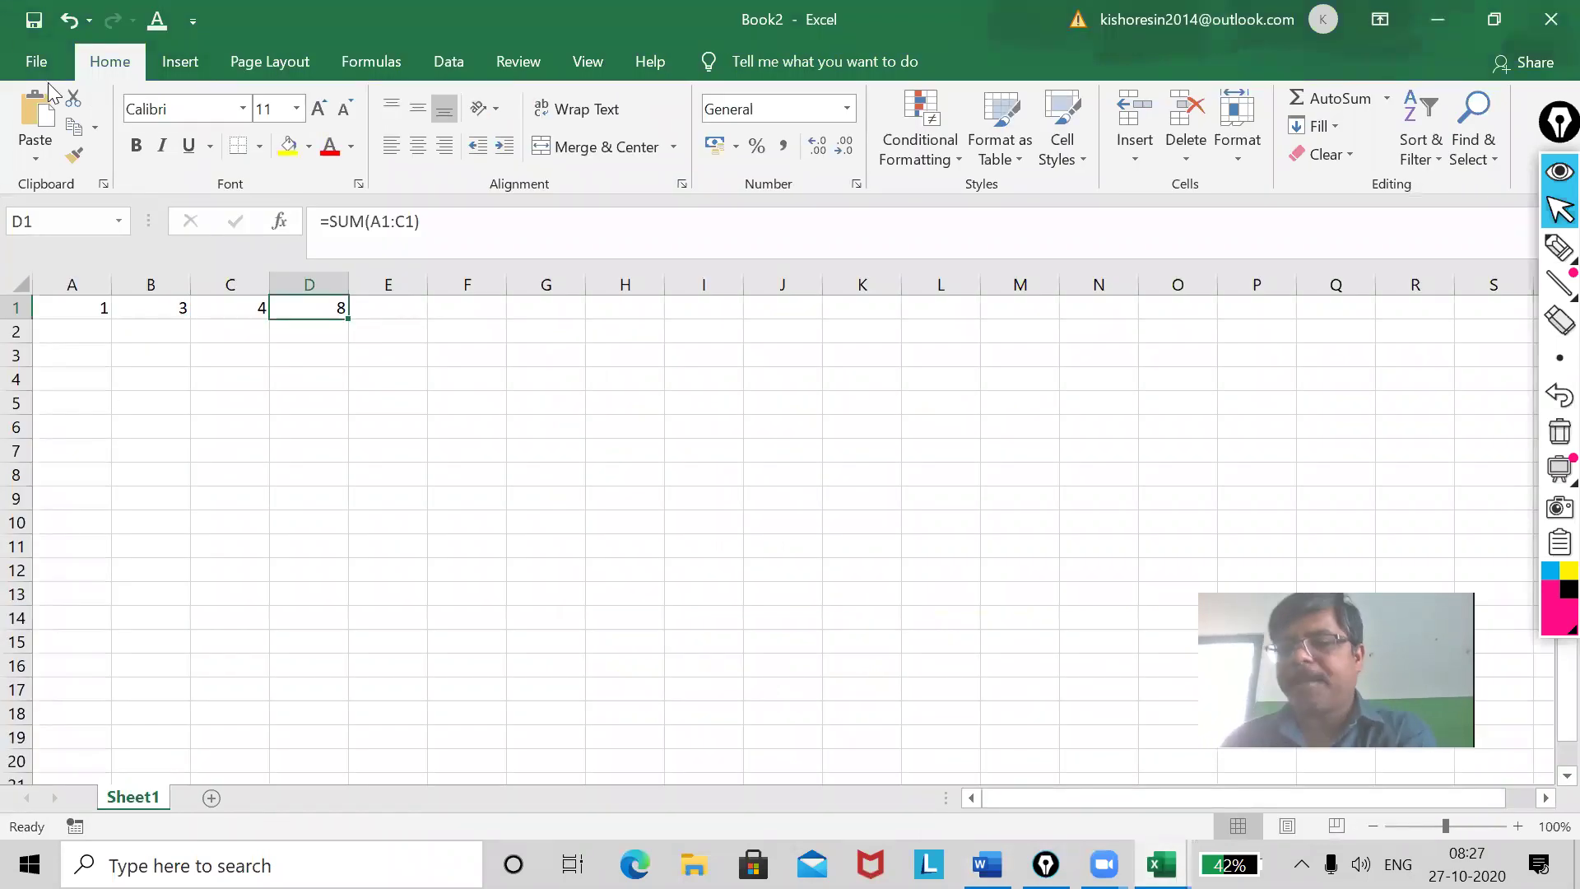
Create blank workbook Book3 from the File > New options.
left_click(32, 63)
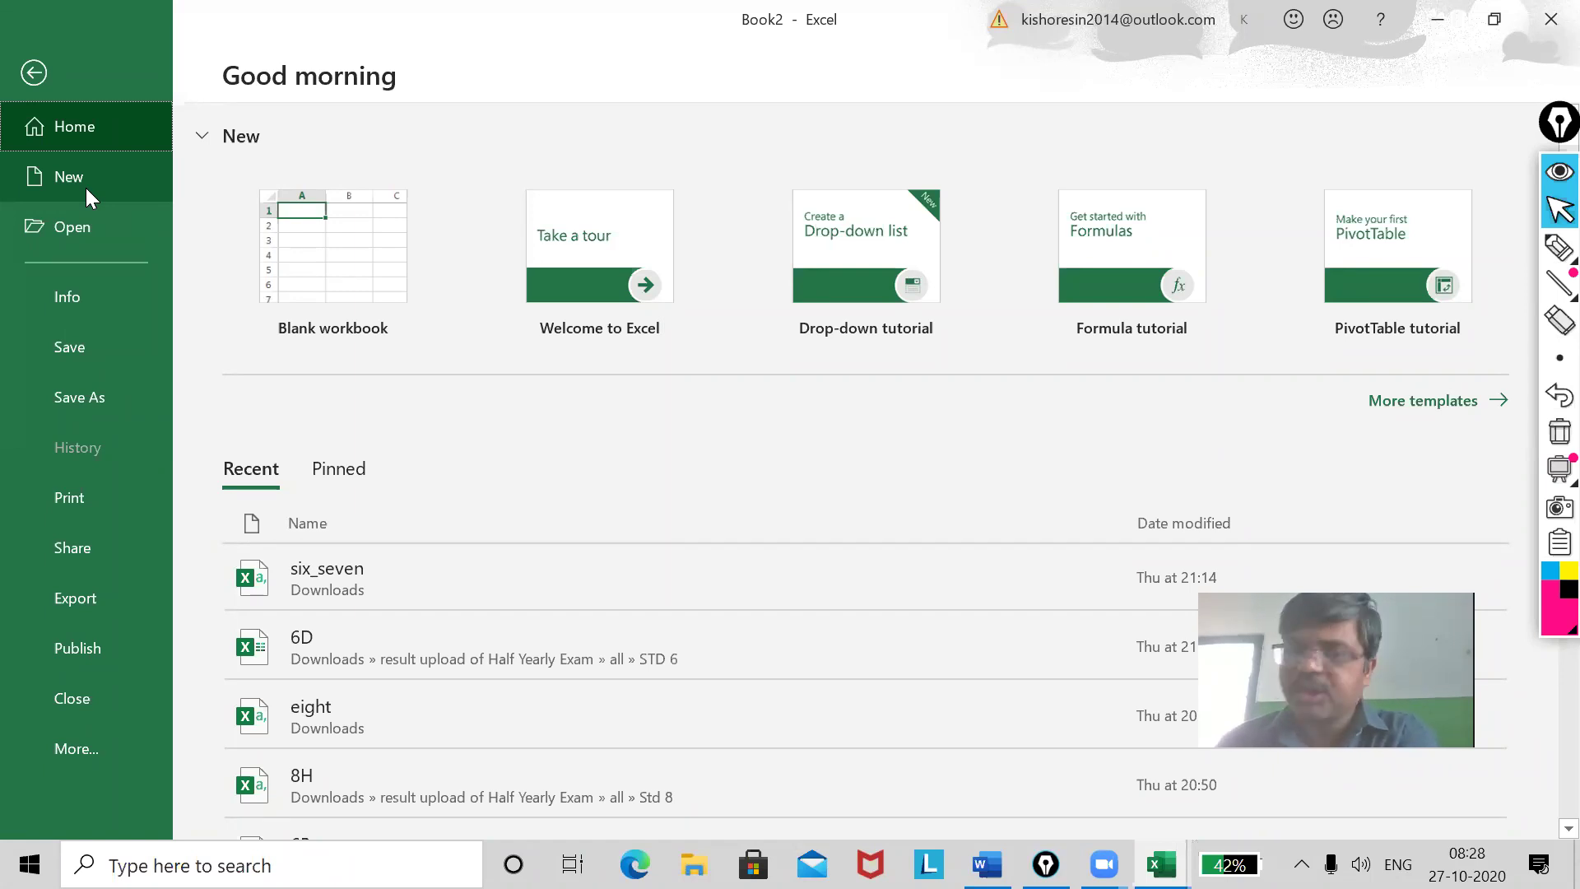
left_click(85, 182)
left_click(352, 265)
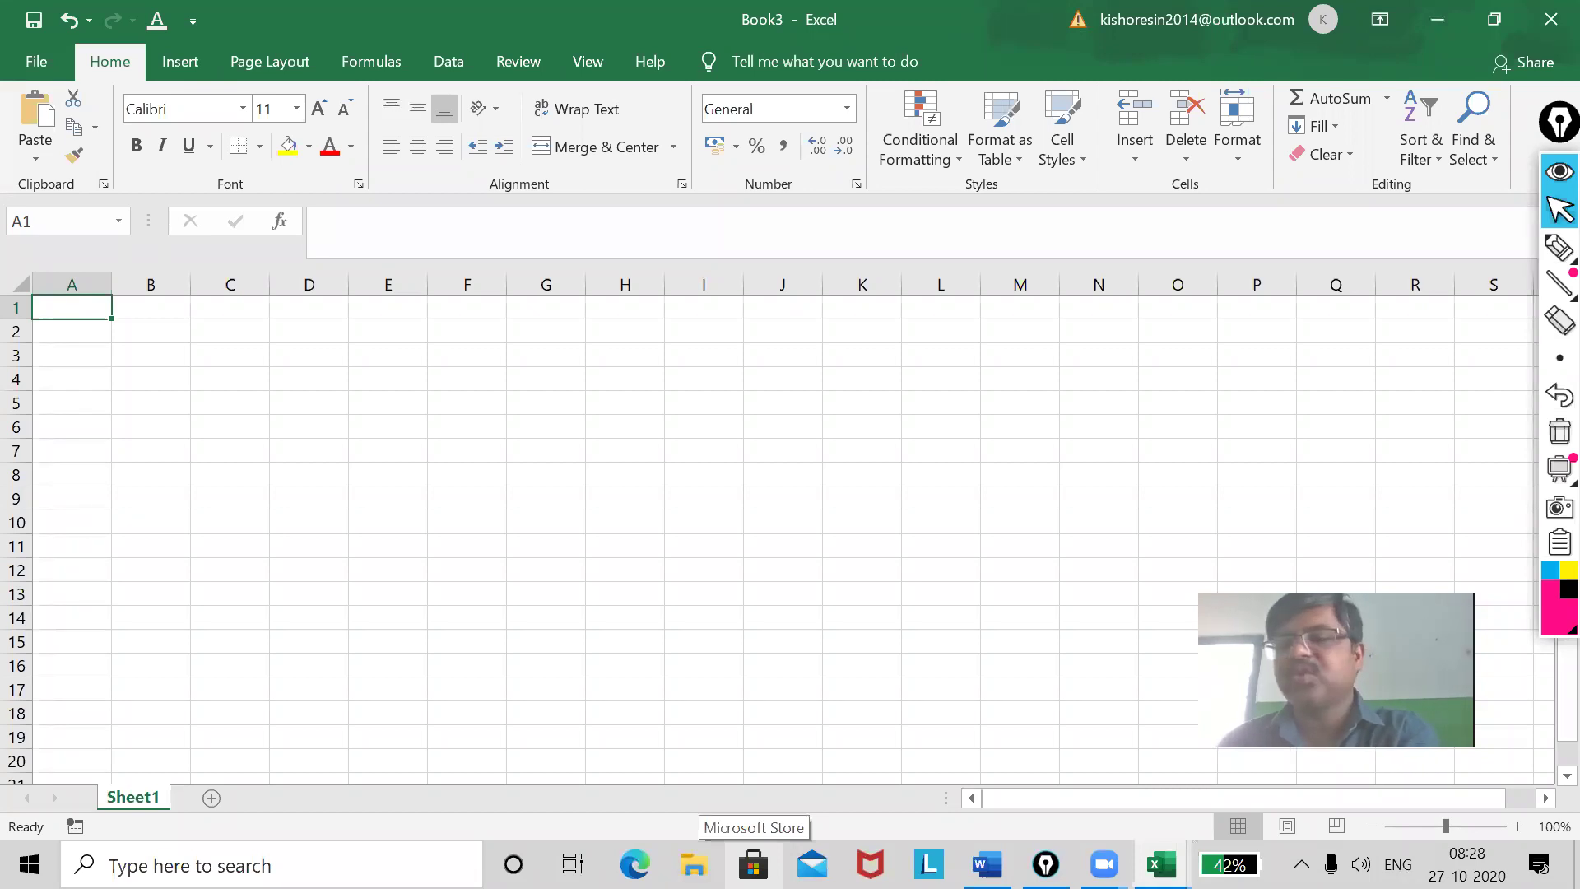
Open six_seven from the Recent list, then close that workbook again.
left_click(27, 62)
left_click(367, 587)
left_click(1547, 15)
left_click(33, 66)
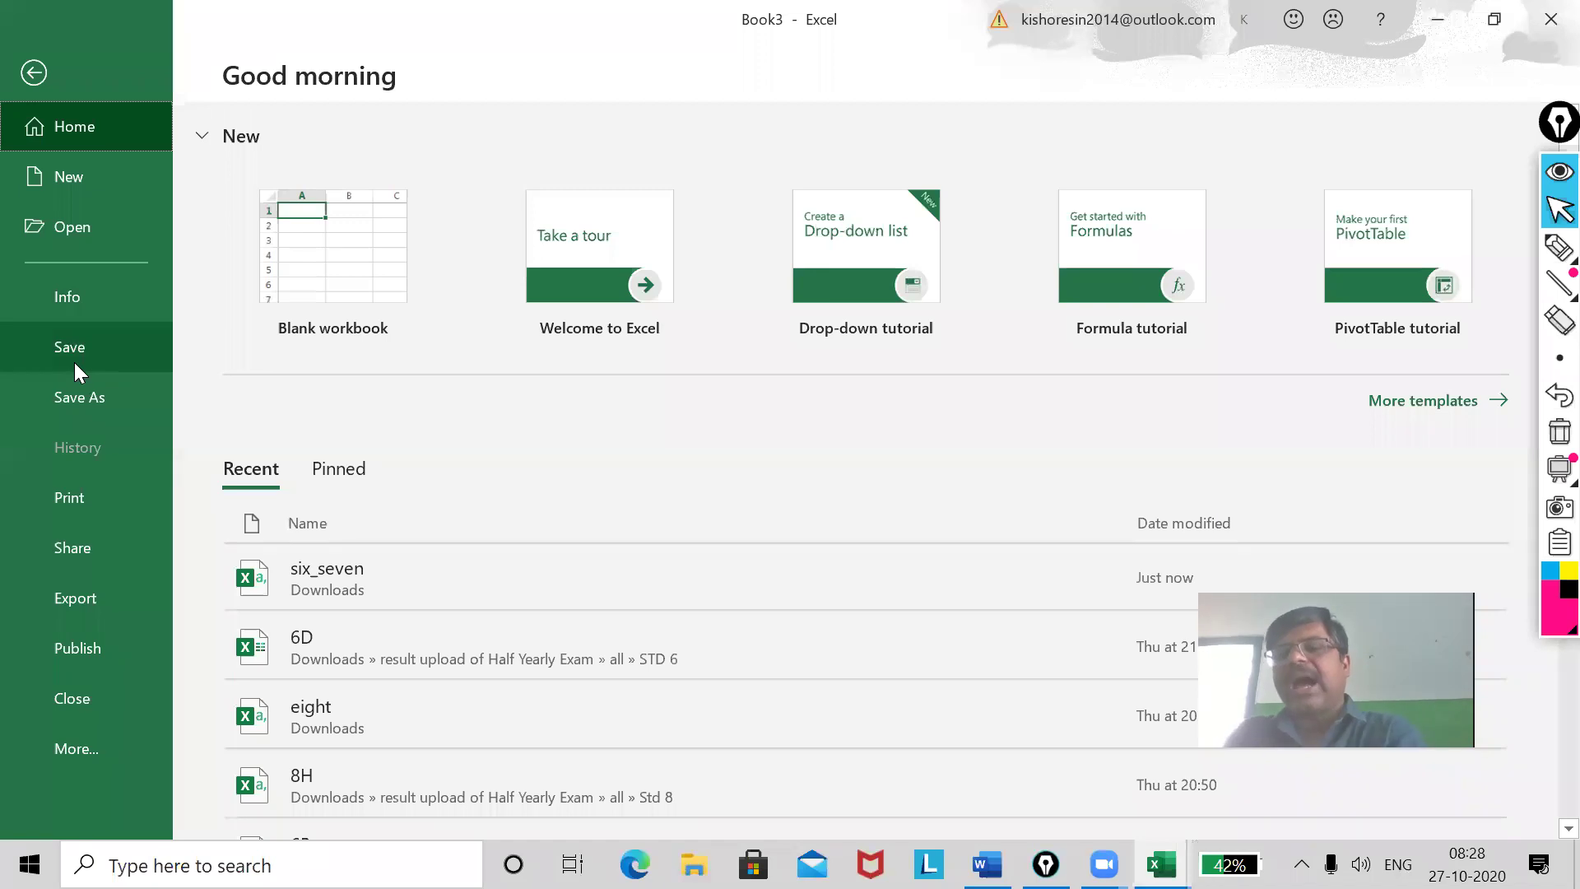
key("Escape")
Hand-draw pink 'WB 3' beside a looped, ticked S1, S2, S3 list.
left_click(1558, 247)
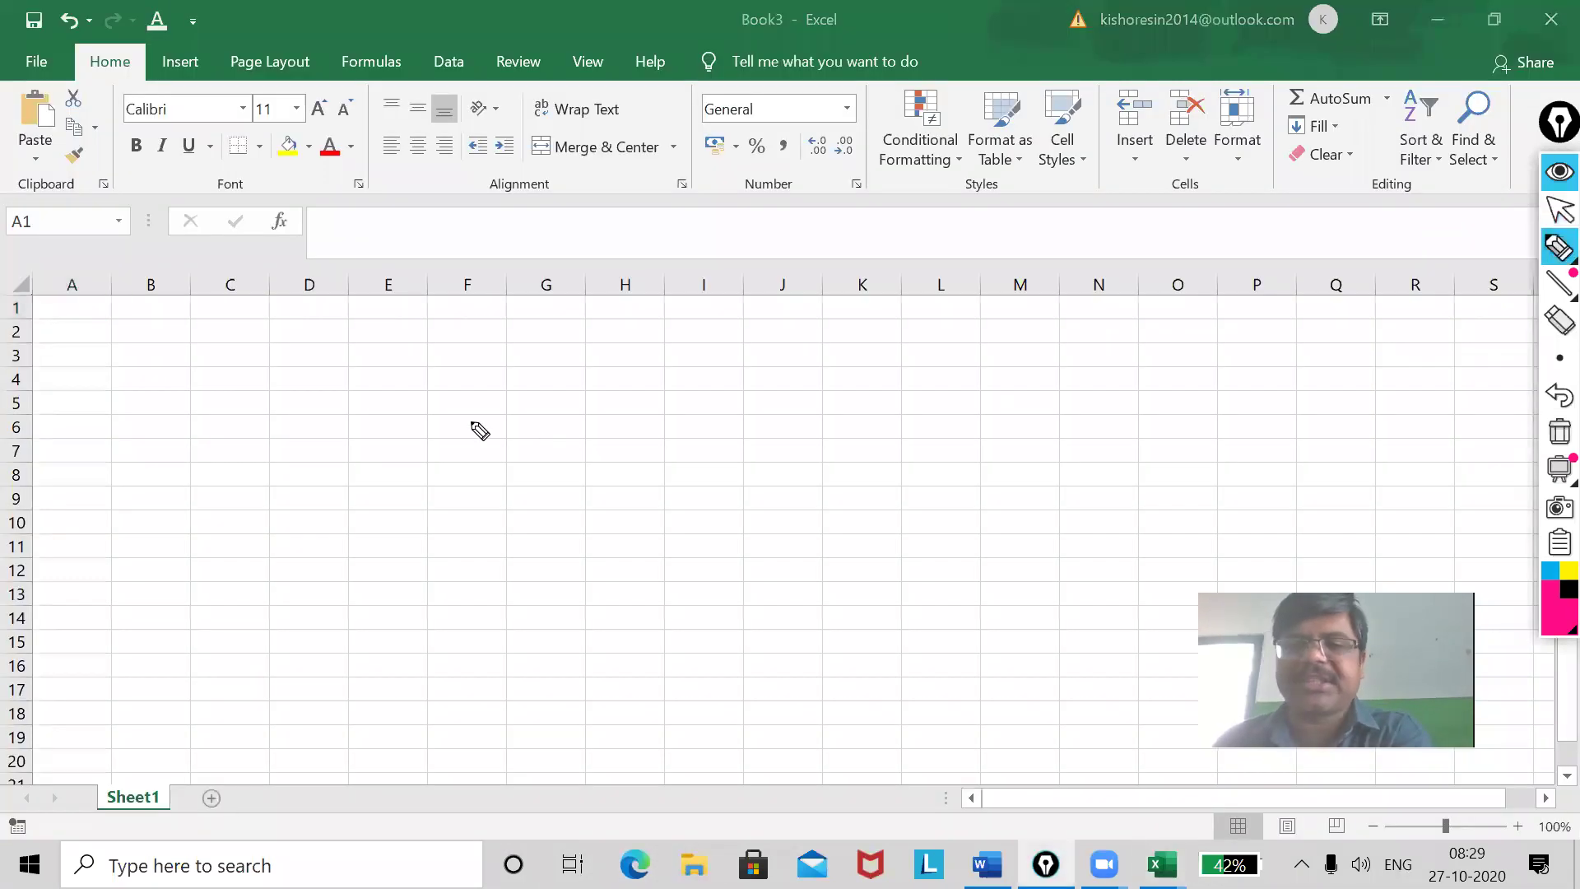
mouse_move(354, 400)
left_mouse_down()
mouse_move(408, 389)
mouse_move(339, 497)
left_mouse_up()
left_click_drag(641, 338, 557, 432)
left_click_drag(637, 368, 655, 425)
mouse_move(621, 480)
left_mouse_down()
mouse_move(619, 525)
mouse_move(539, 556)
mouse_move(681, 483)
mouse_move(692, 533)
left_mouse_up()
left_click_drag(620, 632, 538, 676)
mouse_move(673, 648)
left_mouse_down()
mouse_move(732, 669)
mouse_move(689, 683)
left_mouse_up()
left_click_drag(702, 365, 811, 311)
left_click_drag(746, 506, 850, 482)
left_click_drag(817, 638, 880, 632)
mouse_move(914, 426)
left_mouse_down()
mouse_move(853, 318)
mouse_move(544, 363)
mouse_move(563, 676)
mouse_move(900, 688)
mouse_move(952, 420)
mouse_move(927, 398)
left_mouse_up()
mouse_move(245, 322)
left_mouse_down()
mouse_move(282, 363)
mouse_move(335, 287)
mouse_move(388, 319)
left_mouse_up()
mouse_move(444, 265)
left_mouse_down()
mouse_move(465, 338)
mouse_move(472, 307)
mouse_move(559, 230)
mouse_move(656, 334)
mouse_move(694, 308)
left_mouse_up()
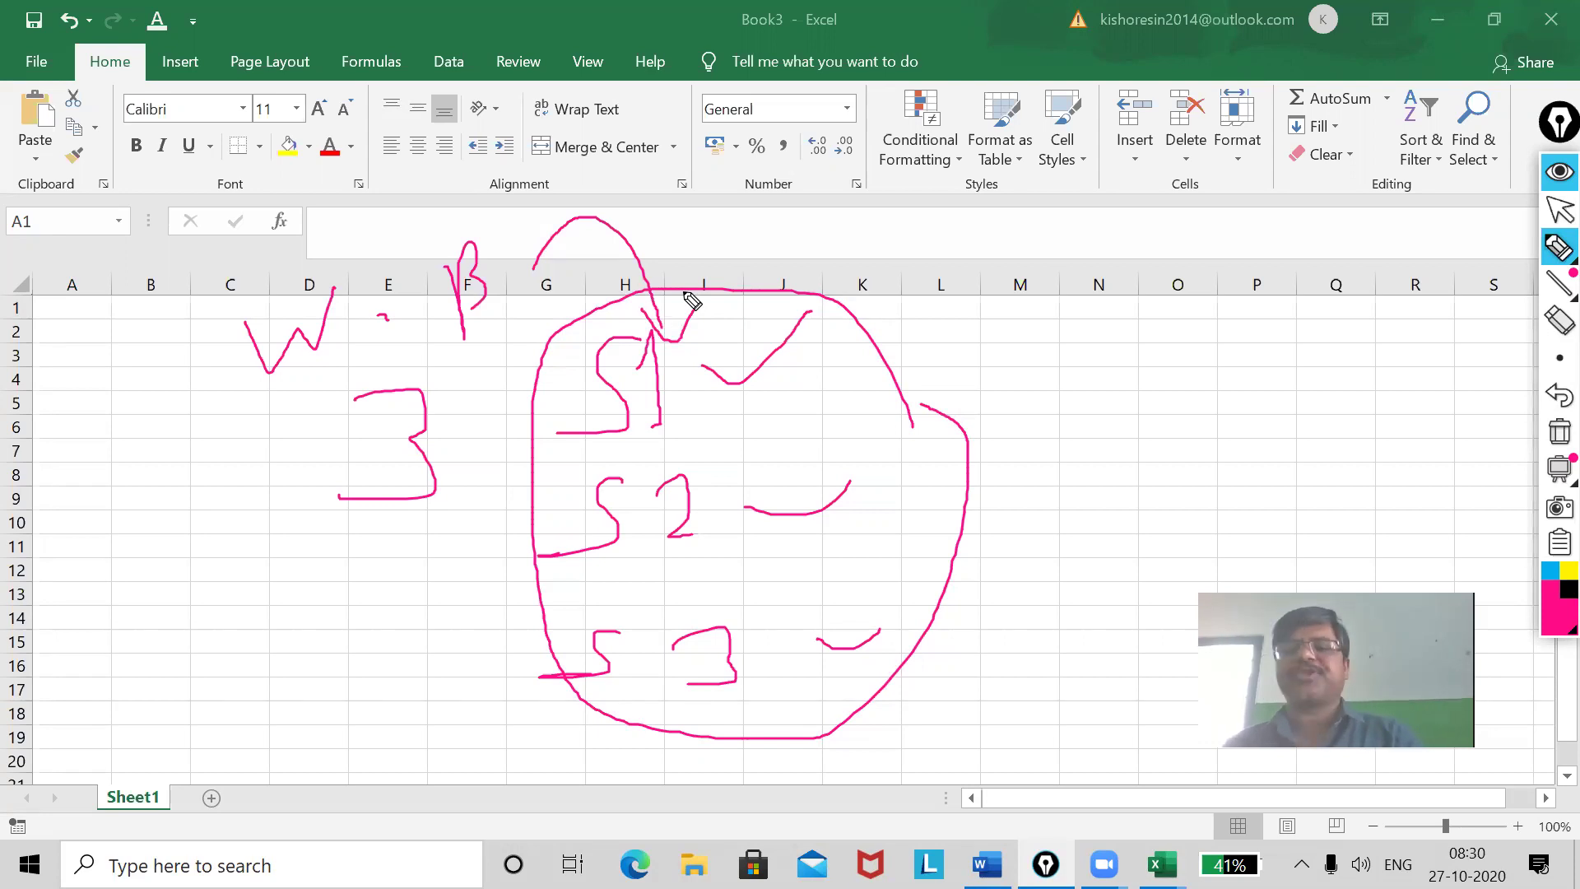
Handwrite 'File – Close' and 'File – Exit', ringing File – Close in cyan.
left_click(1559, 246)
left_click(1503, 254)
mouse_move(1035, 371)
left_mouse_down()
mouse_move(1039, 443)
mouse_move(1074, 368)
left_mouse_up()
left_click(1050, 399)
mouse_move(1094, 436)
left_mouse_down()
mouse_move(1262, 355)
mouse_move(1356, 377)
left_mouse_up()
left_click(1114, 345)
left_click_drag(1370, 318, 1376, 383)
mouse_move(1399, 355)
left_mouse_down()
mouse_move(1395, 380)
mouse_move(1413, 366)
mouse_move(1493, 384)
left_mouse_up()
mouse_move(1099, 496)
left_mouse_down()
mouse_move(1074, 559)
mouse_move(1090, 521)
mouse_move(1182, 456)
mouse_move(1218, 523)
mouse_move(1296, 483)
mouse_move(1360, 526)
mouse_move(1395, 461)
mouse_move(1394, 515)
mouse_move(1529, 518)
mouse_move(1528, 458)
mouse_move(1503, 475)
left_mouse_up()
left_click(1550, 571)
mouse_move(1495, 317)
left_mouse_down()
mouse_move(1119, 295)
mouse_move(1062, 473)
mouse_move(1481, 444)
mouse_move(1417, 314)
left_mouse_up()
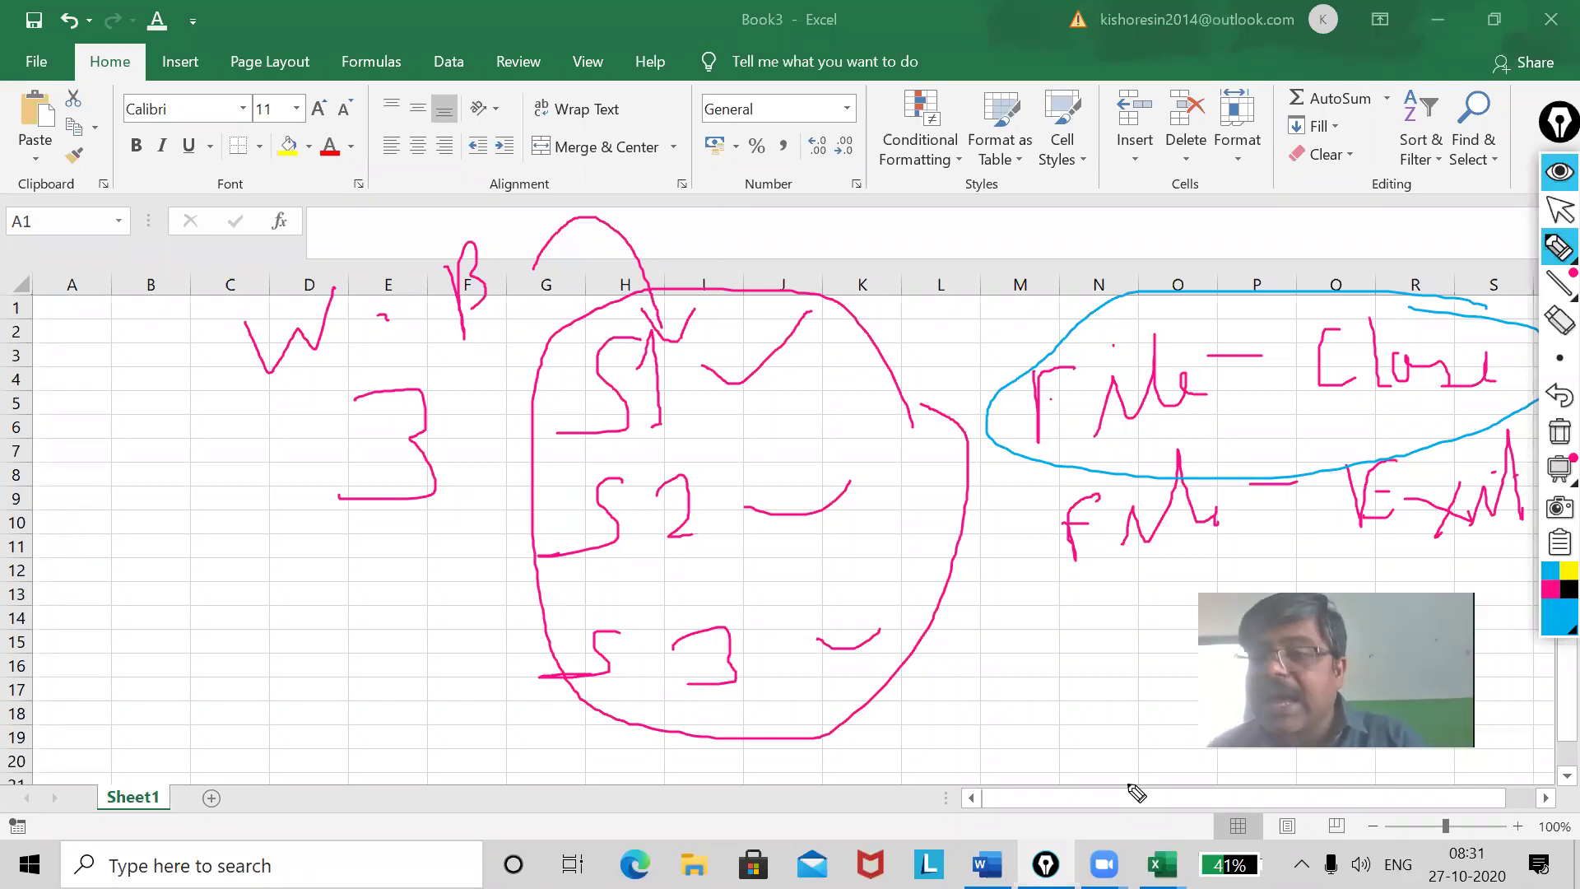
Close Book3 and Book2 through File > Close, not saving Book2.
left_click(1559, 210)
left_click(36, 64)
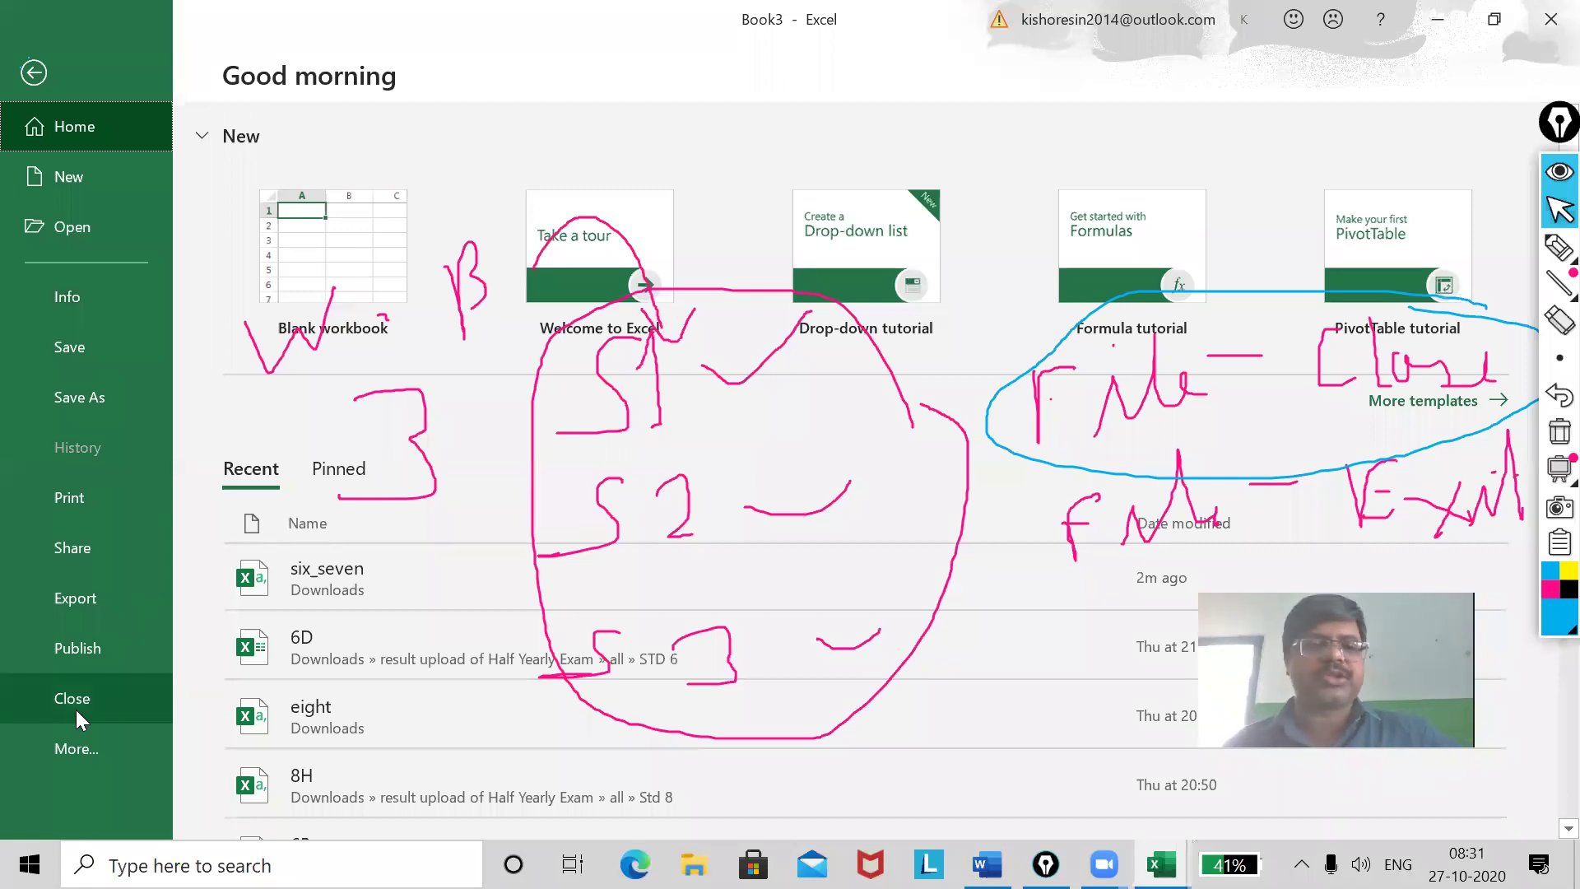
left_click(76, 709)
left_click(23, 57)
left_click(69, 698)
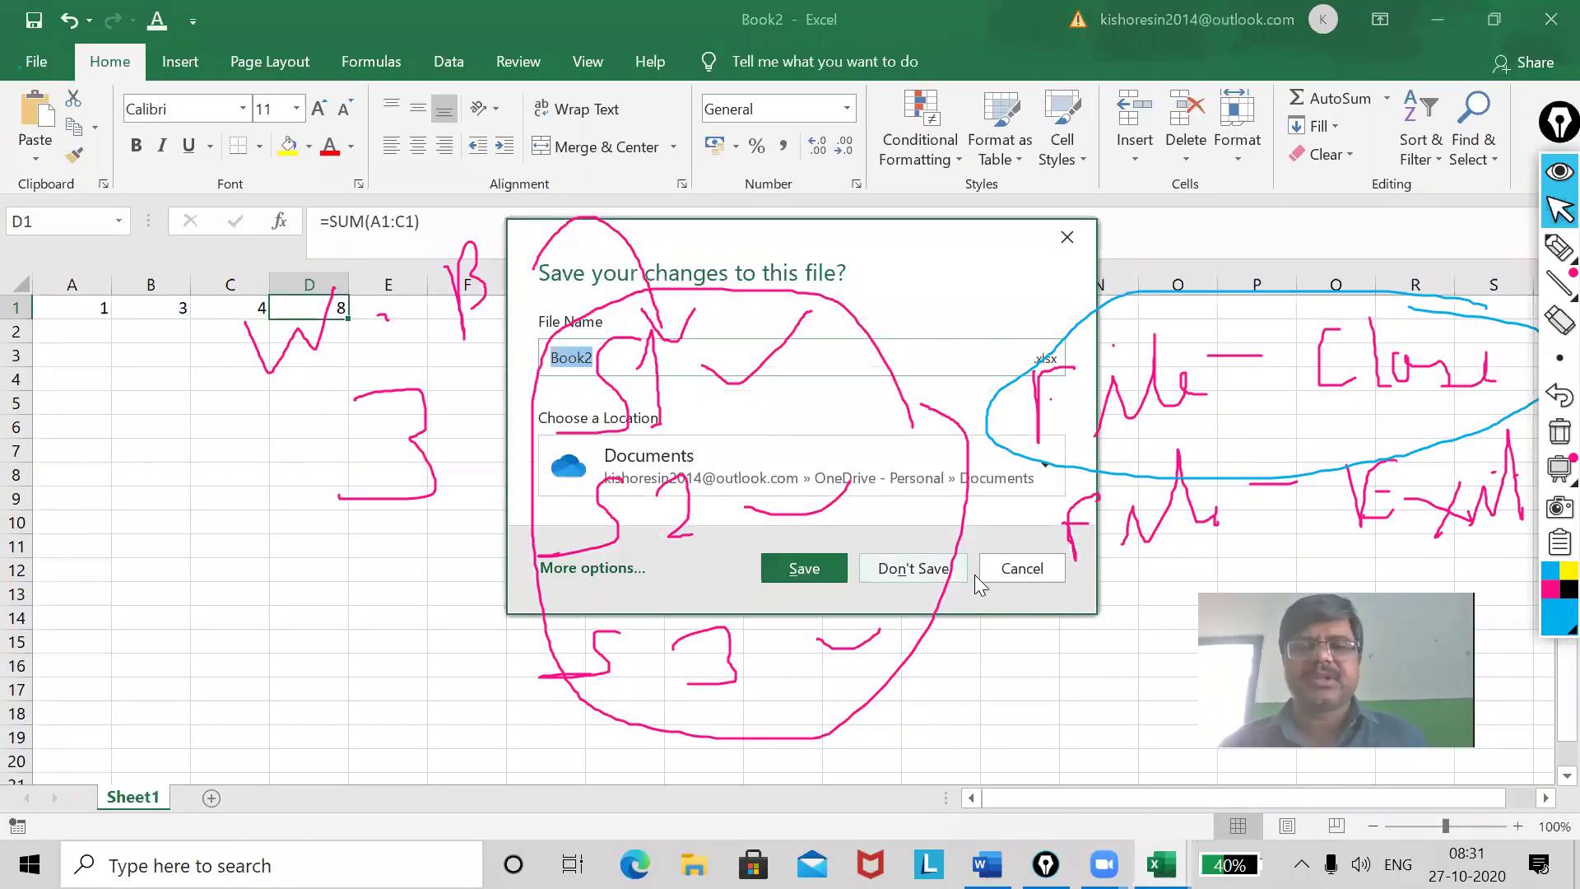
left_click(905, 566)
Close Book1 without saving and open six_seven from the Recent list.
left_click(36, 62)
left_click(67, 698)
left_click(957, 570)
left_click(36, 62)
left_click(359, 573)
Erase the drawings, close six_seven and reopen it from Recent.
left_click(1555, 431)
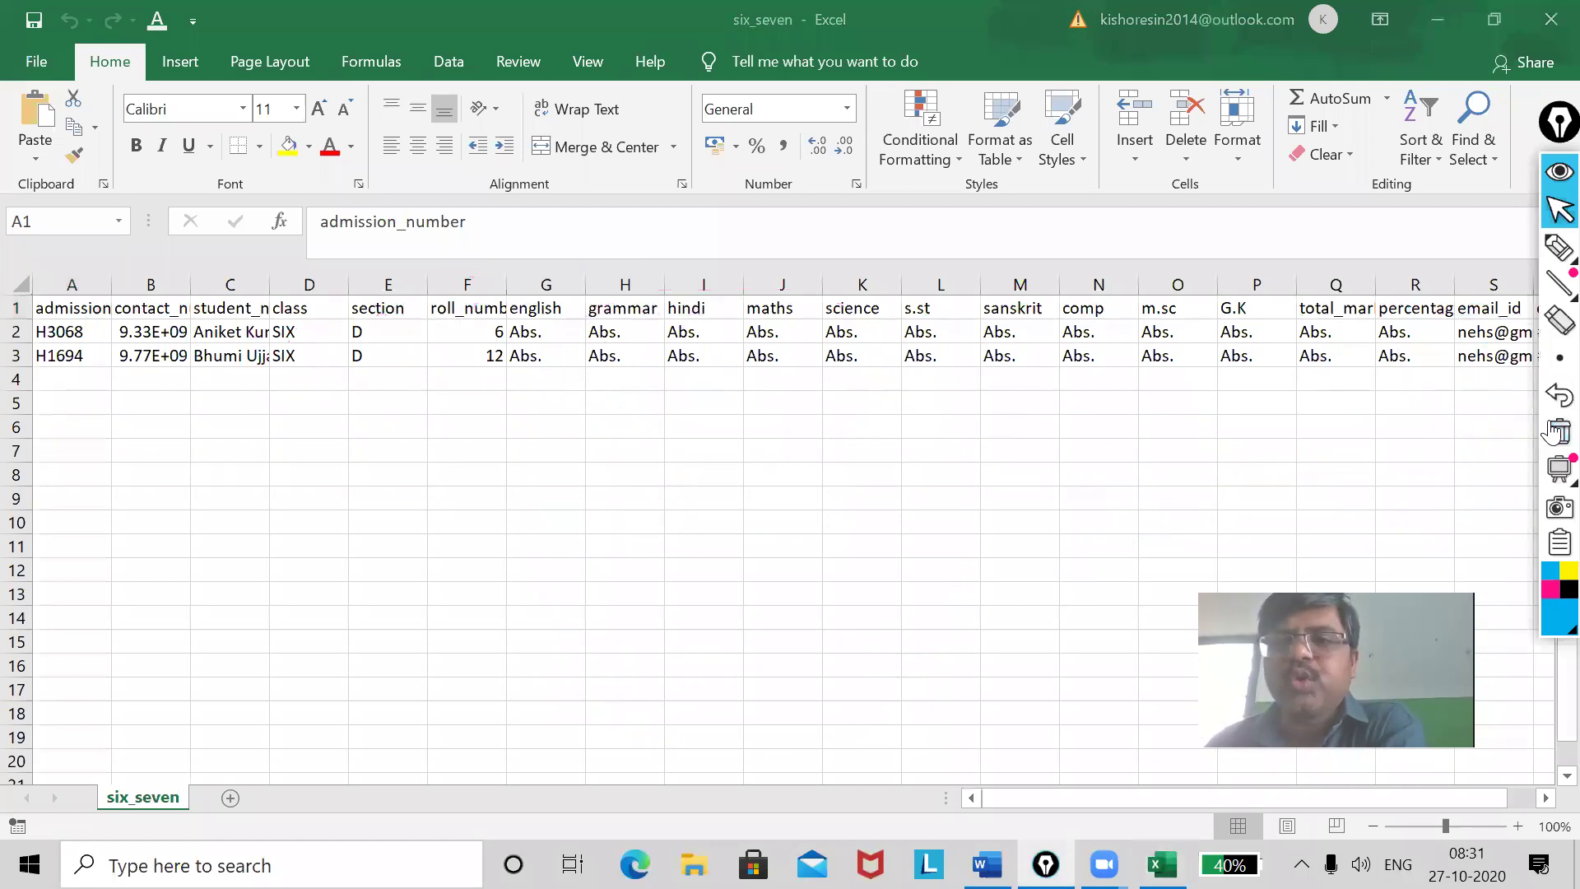
left_click(31, 62)
left_click(75, 700)
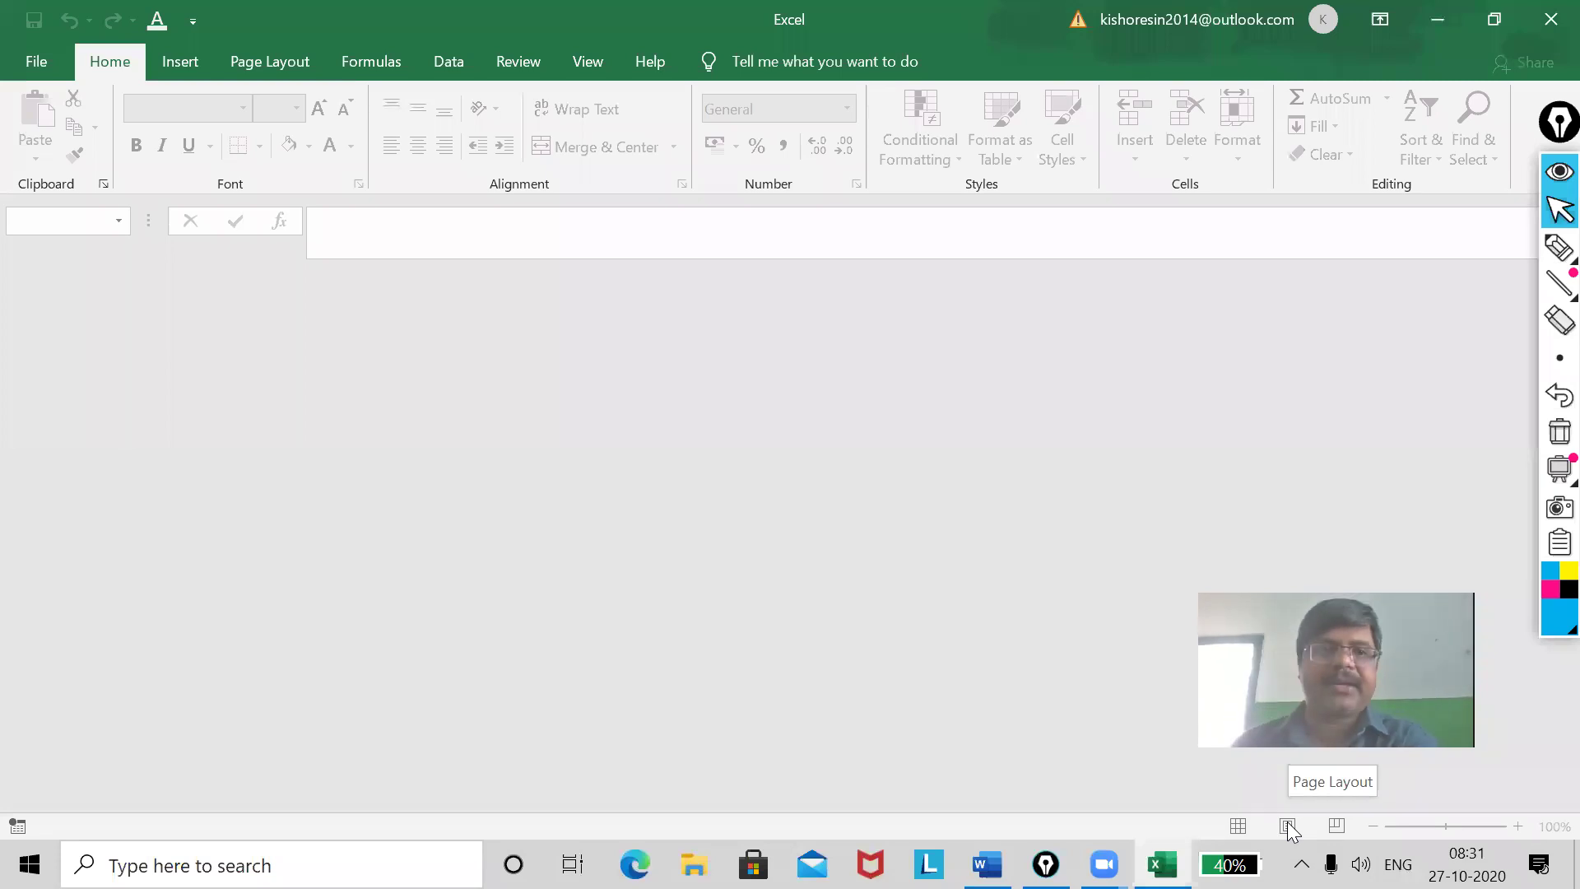
left_click(33, 63)
left_click(350, 603)
View the File menu's More entries, return to the sheet, and exit Excel.
left_click(37, 56)
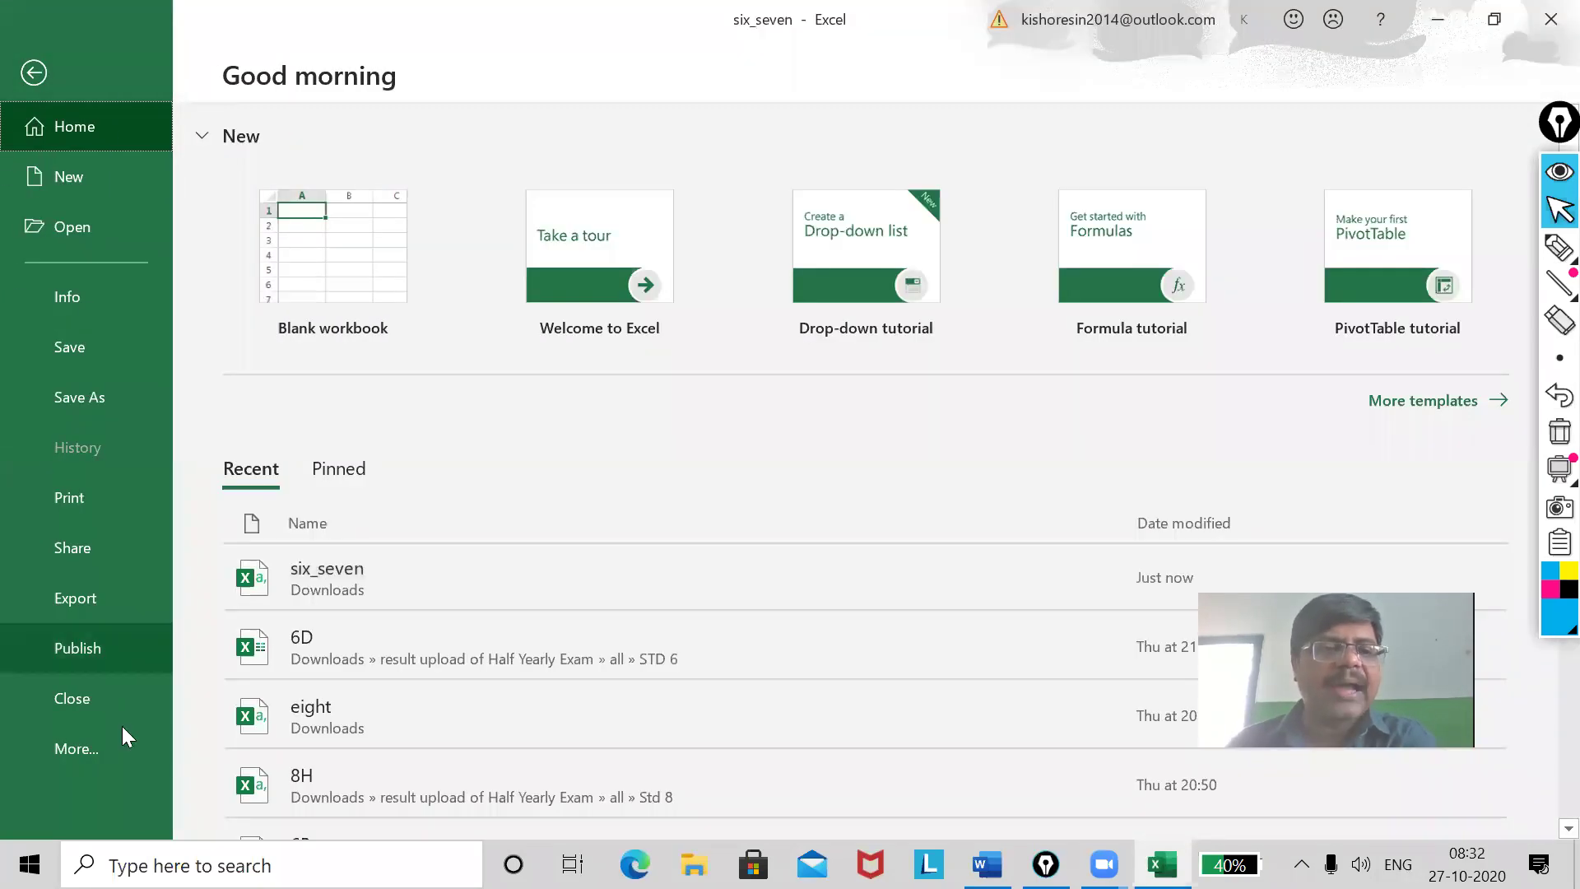
left_click(102, 757)
left_click(35, 73)
left_click(1547, 21)
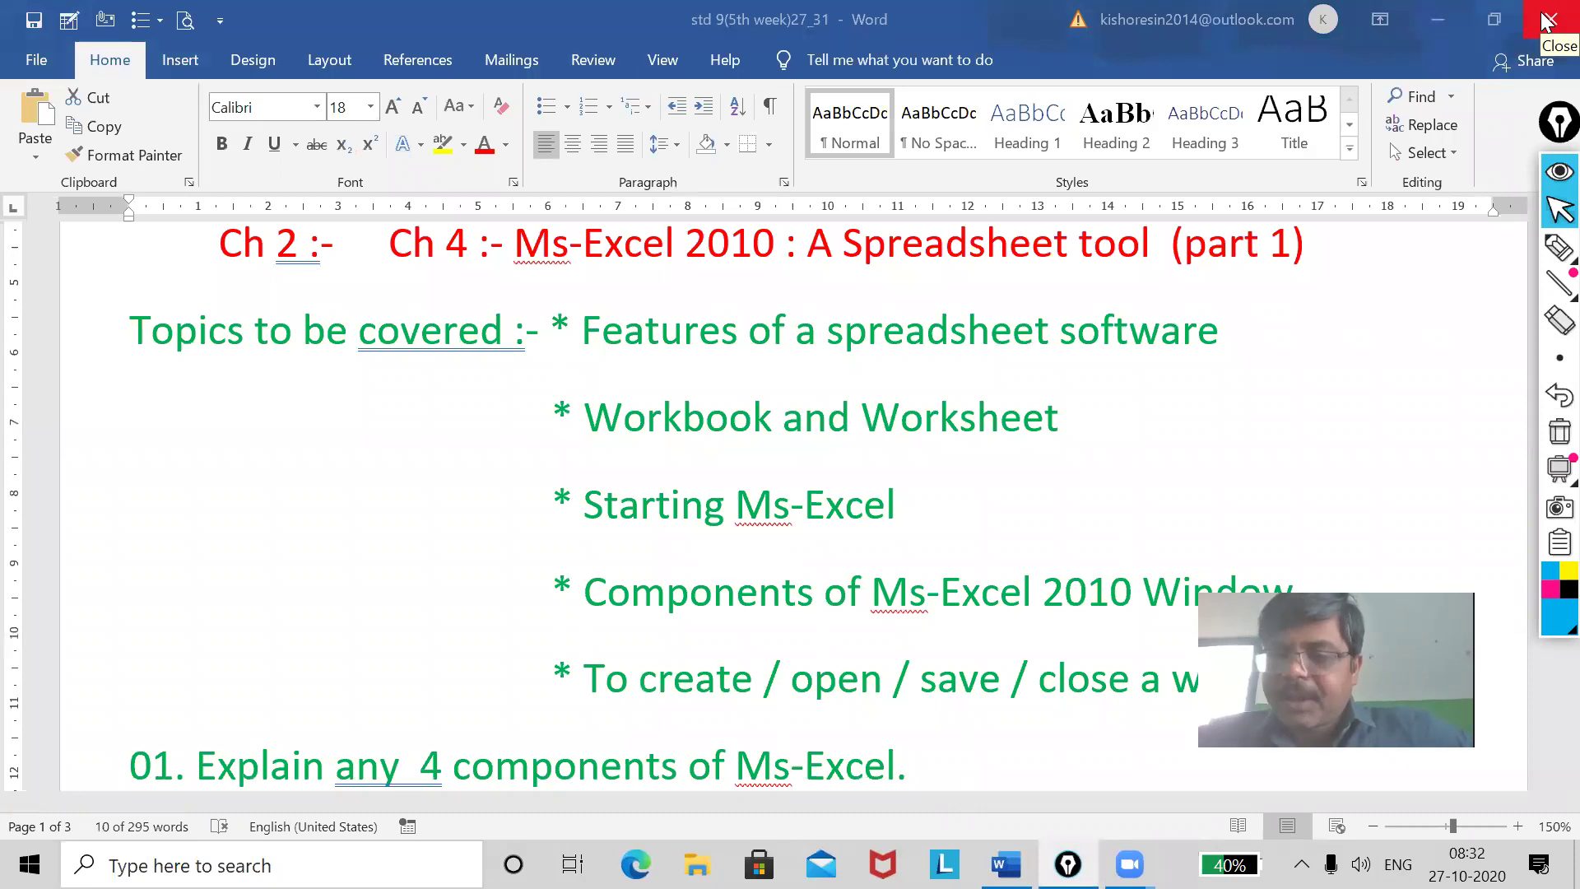